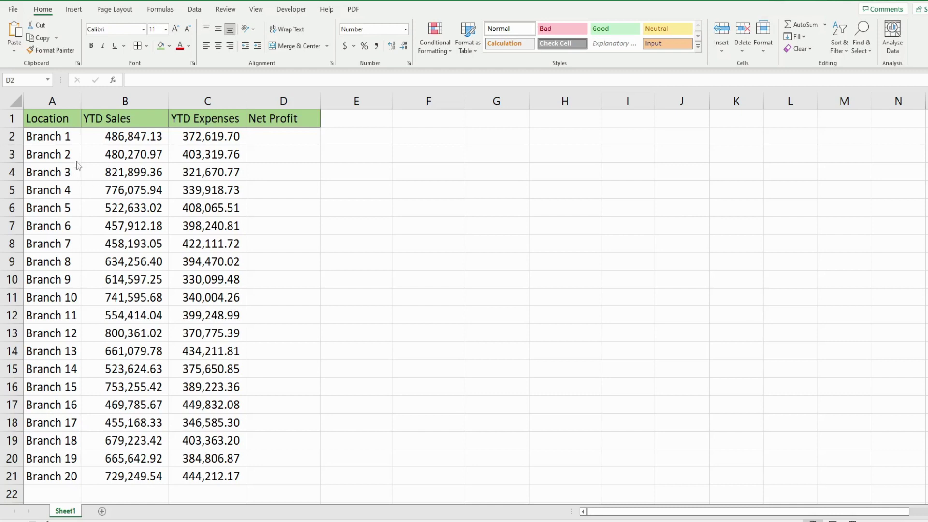
Enter =NetProfit(B2,C2) in D2 so Branch 1 shows 90,239.67
{"action": "left_click", "coordinate": [132, 137]}
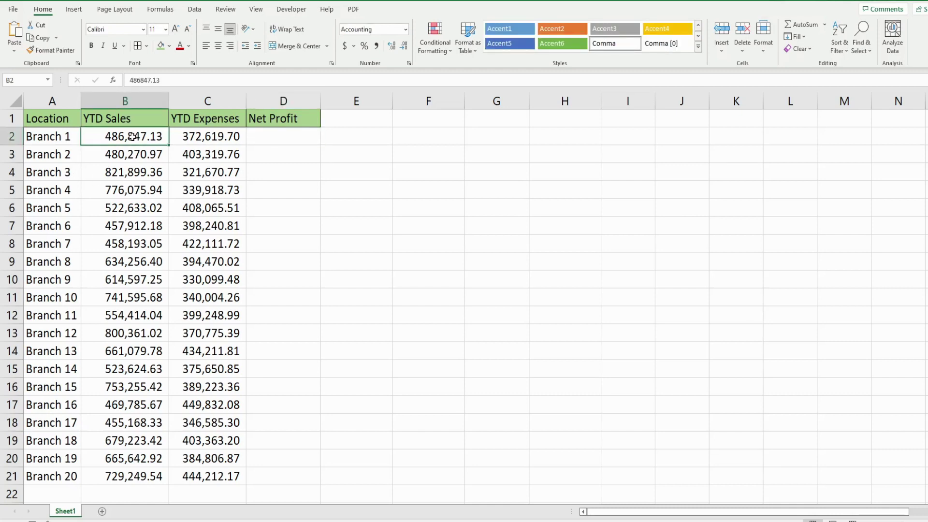
{"action": "left_click", "coordinate": [207, 138]}
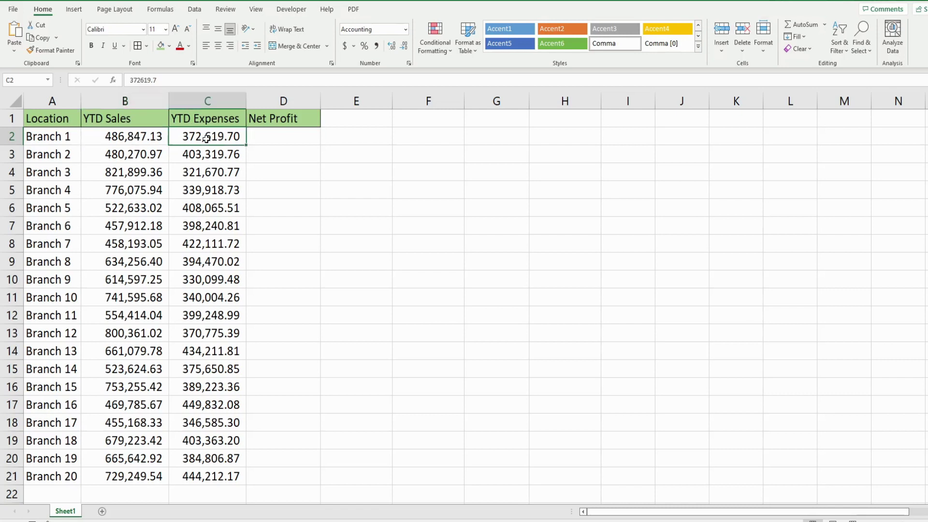
{"action": "left_click", "coordinate": [306, 143]}
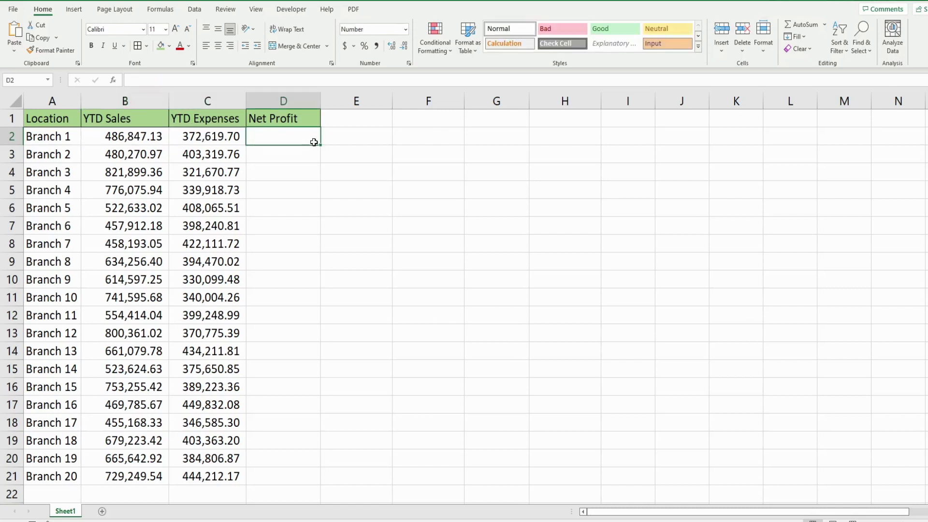
{"action": "type", "text": "=NE"}
{"action": "key", "text": "Down"}
{"action": "key", "text": "Tab"}
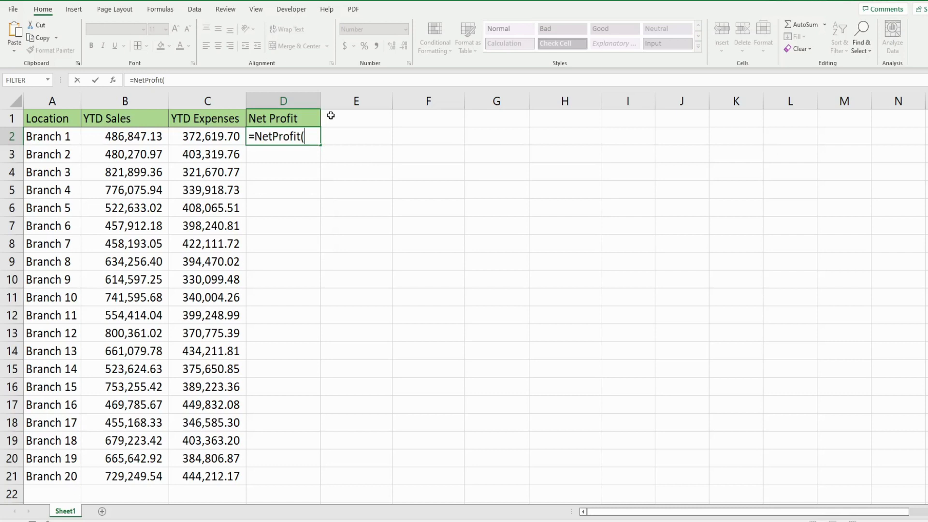
{"action": "left_click", "coordinate": [130, 136]}
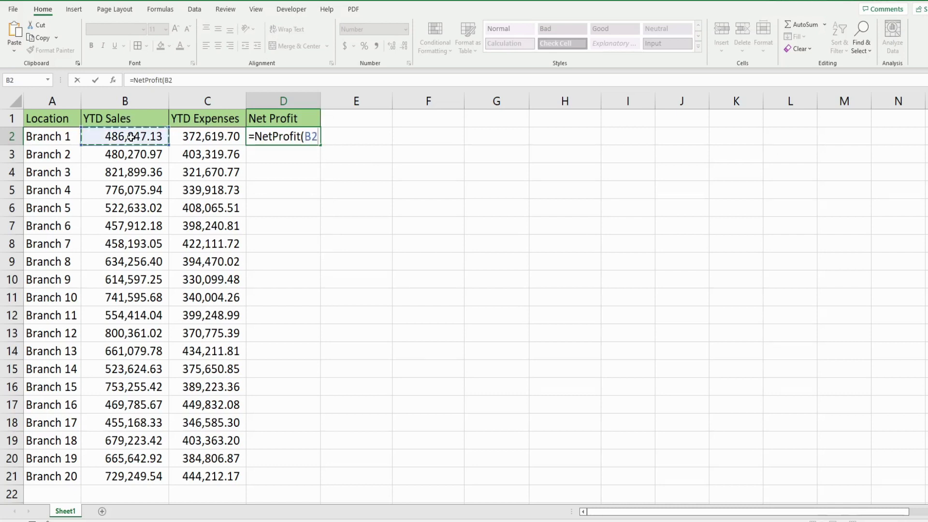
{"action": "type", "text": ","}
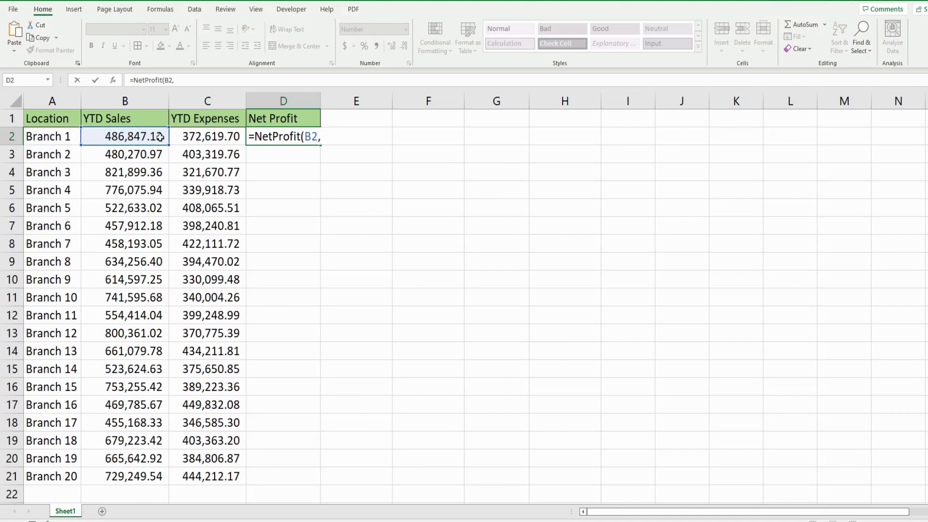
{"action": "left_click", "coordinate": [198, 136]}
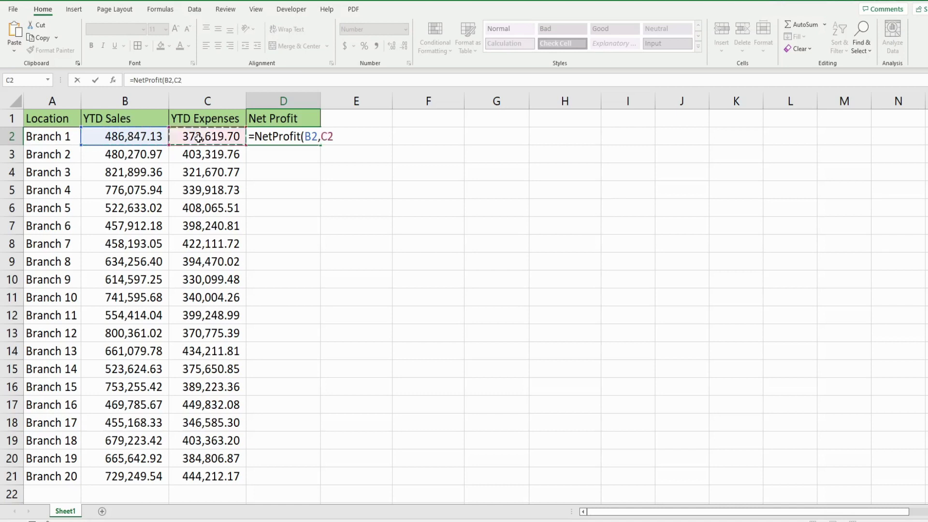
{"action": "type", "text": ")"}
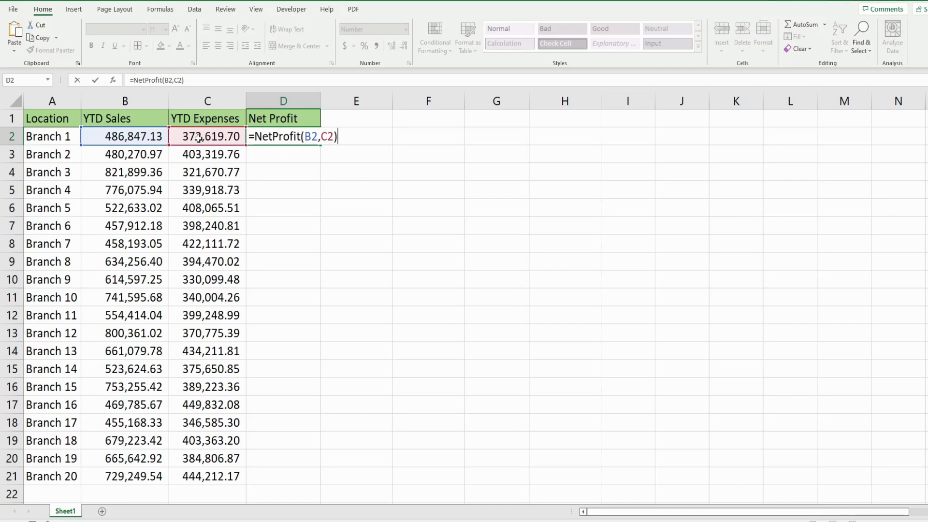
{"action": "key", "text": "Return"}
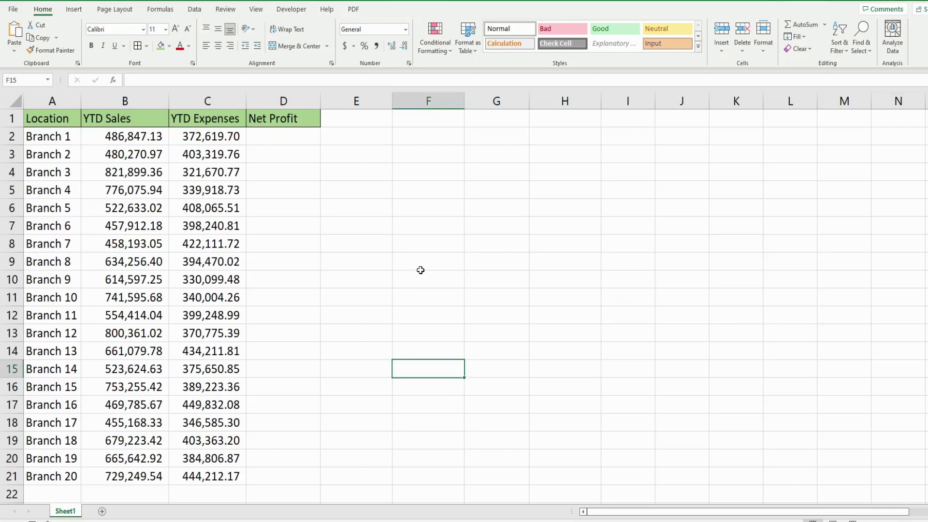
In the VBA editor, insert a new Module1 into the ThisWorkbook project
{"action": "key", "text": "alt+F11"}
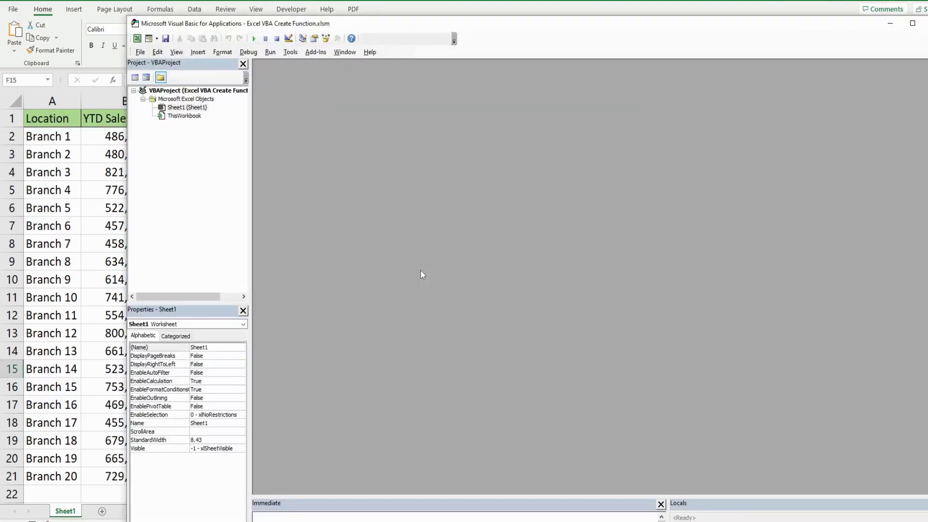
{"action": "right_click", "coordinate": [197, 117]}
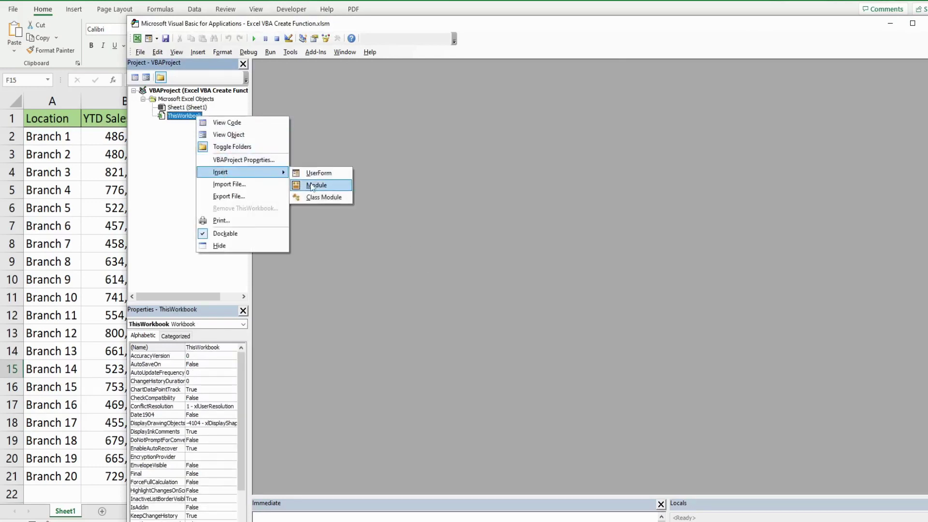
{"action": "left_click", "coordinate": [311, 184]}
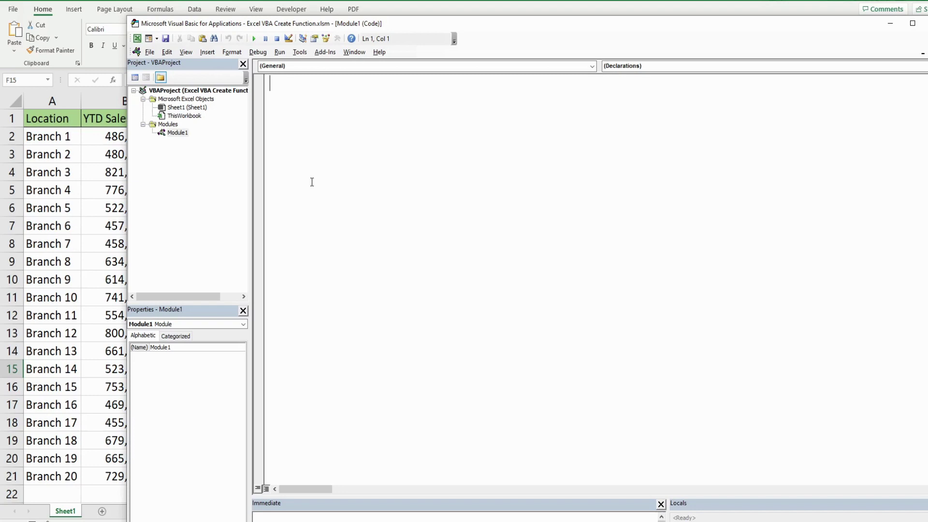
{"action": "type", "text": "Fu"}
{"action": "type", "text": "nction"}
{"action": "type", "text": " NetProfit"}
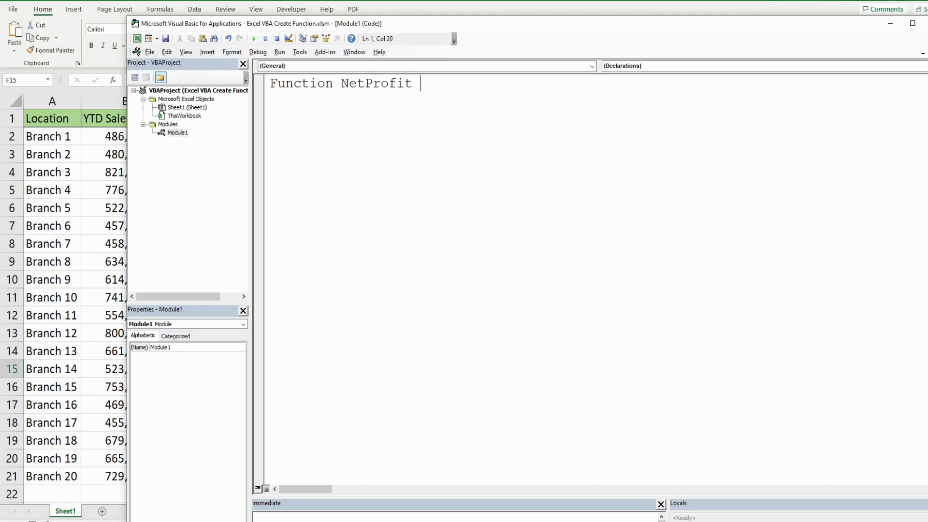
{"action": "type", "text": " ("}
{"action": "type", "text": "Revenue "}
{"action": "type", "text": "as "}
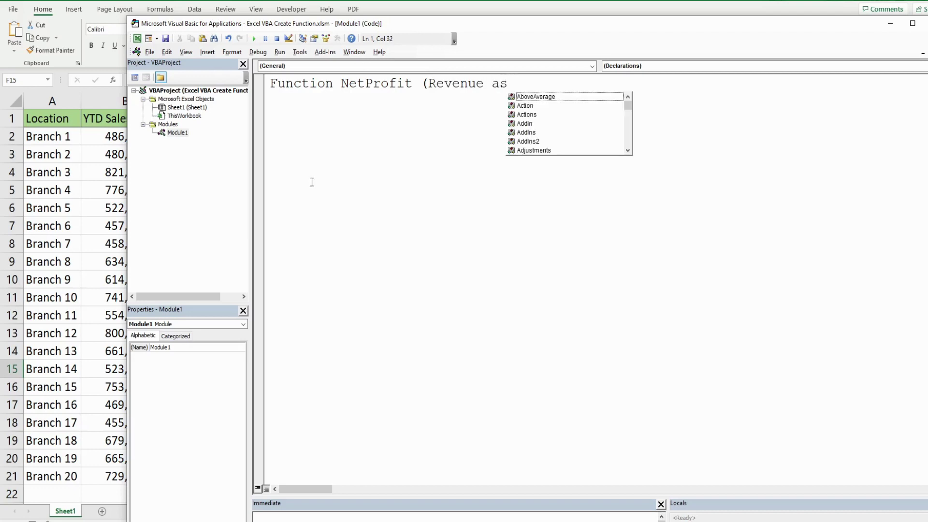
{"action": "type", "text": "Double, "}
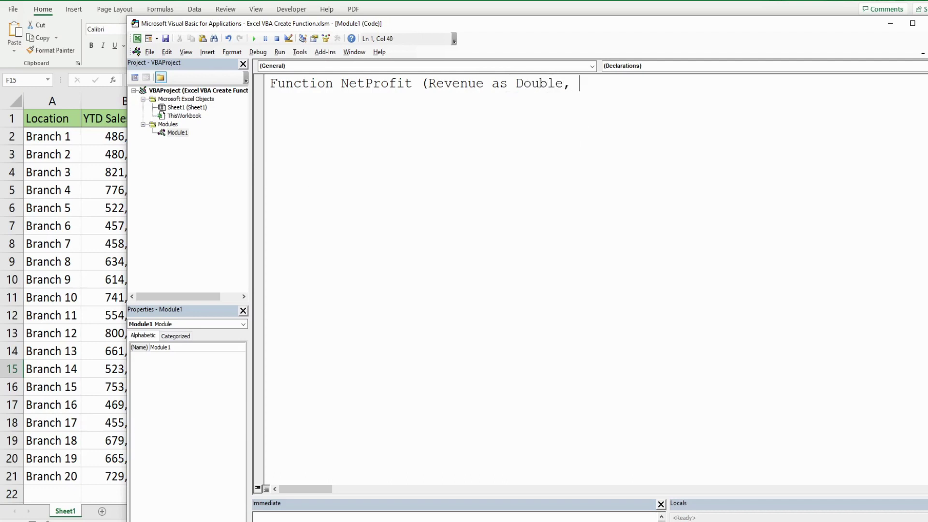
{"action": "type", "text": "Expenses"}
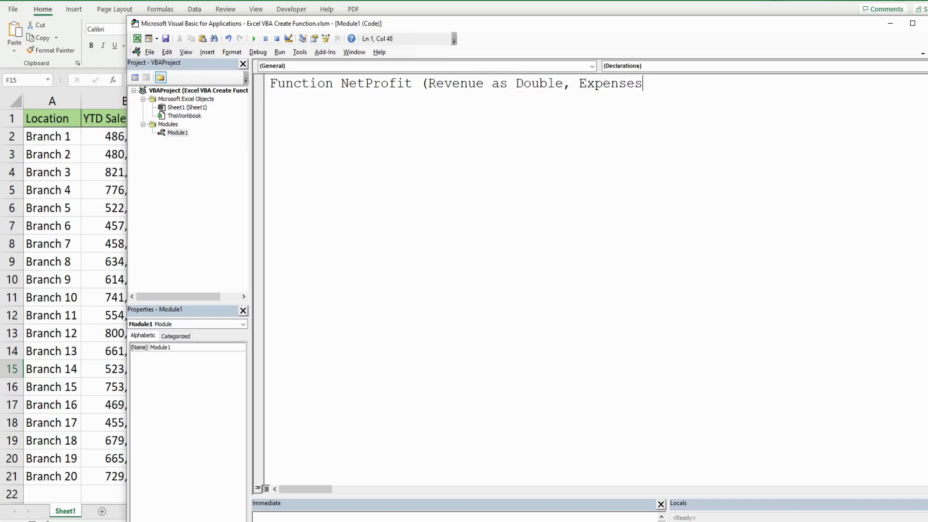
{"action": "type", "text": " as ADou"}
Declare Function NetProfit(Revenue As Double, Expenses As Double) As Double, ending with End Function
{"action": "key", "text": "BackSpace"}
{"action": "key", "text": "BackSpace"}
{"action": "key", "text": "BackSpace"}
{"action": "key", "text": "BackSpace"}
{"action": "type", "text": "Dou"}
{"action": "key", "text": "Tab"}
{"action": "type", "text": ")"}
{"action": "type", "text": " as "}
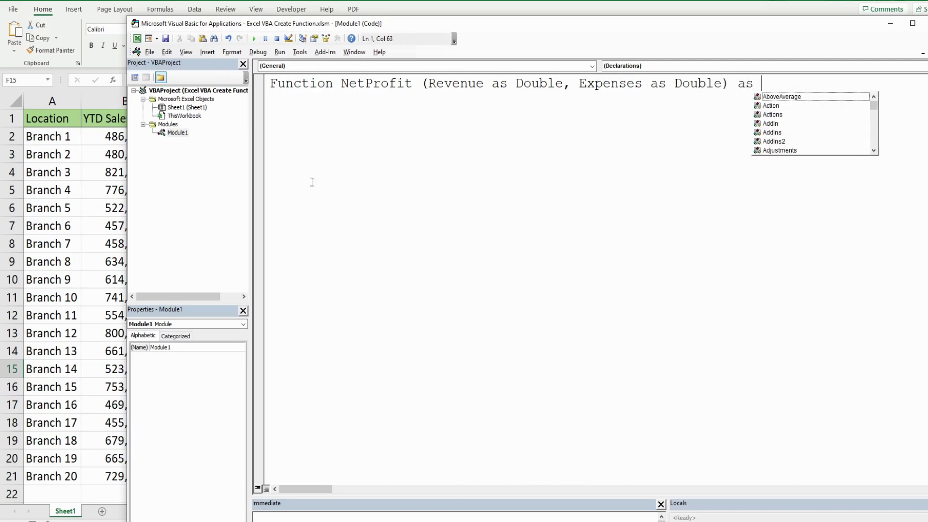
{"action": "type", "text": "D"}
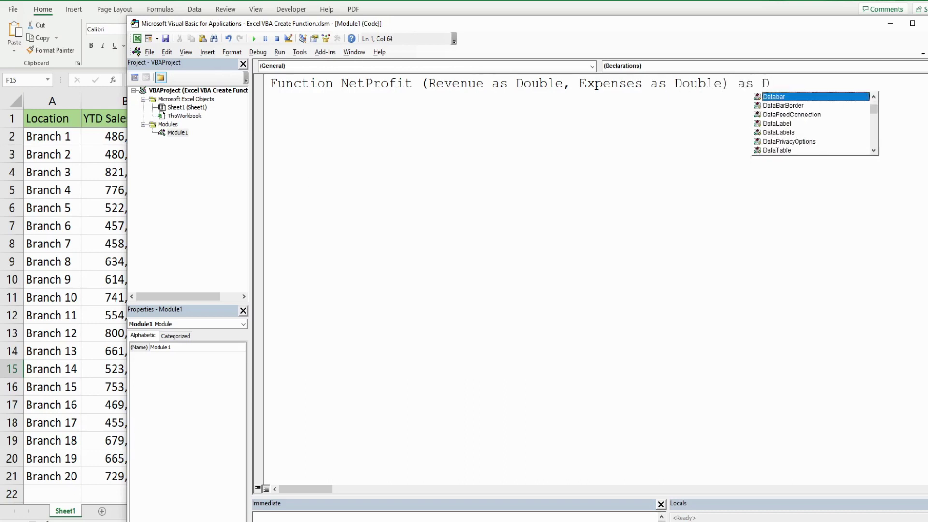
{"action": "type", "text": "ou"}
{"action": "key", "text": "Tab"}
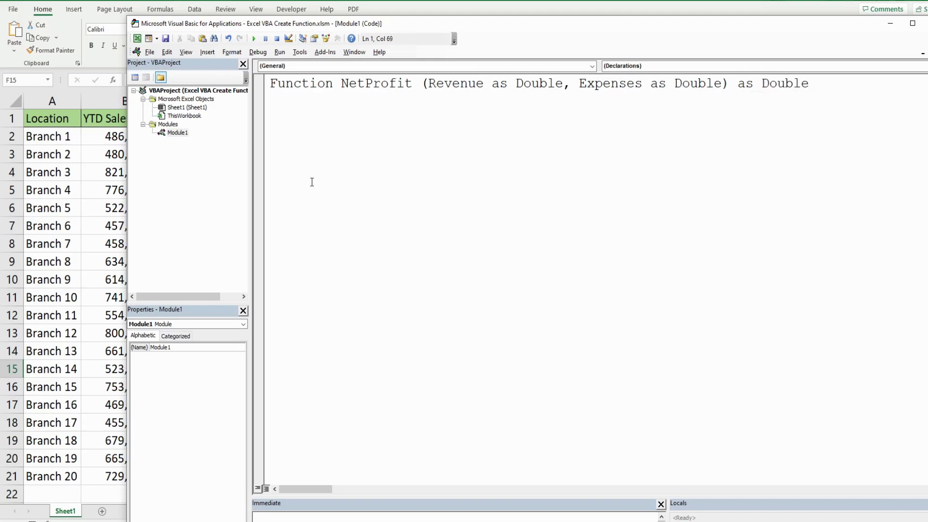
{"action": "key", "text": "Return"}
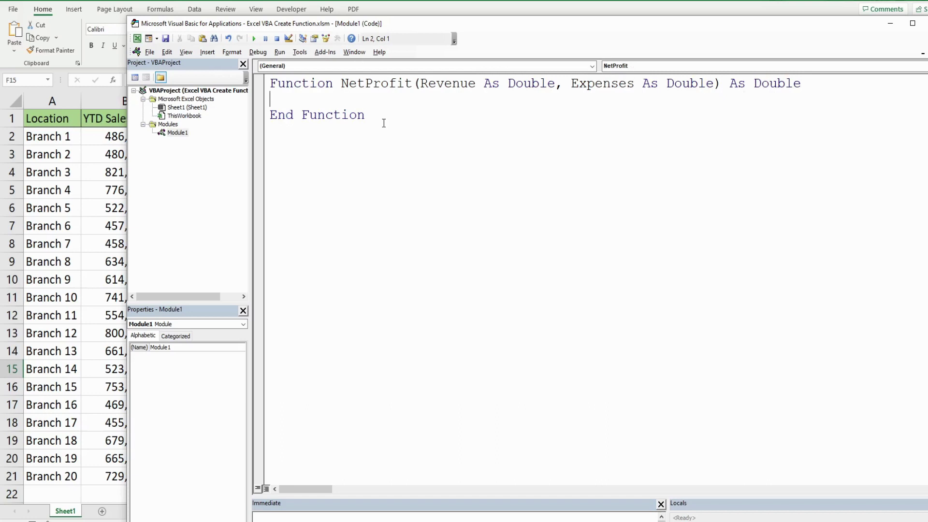
Start the NetProfit body line by copying the function name into it
{"action": "key", "text": "Return"}
{"action": "key", "text": "Return"}
{"action": "key", "text": "Return"}
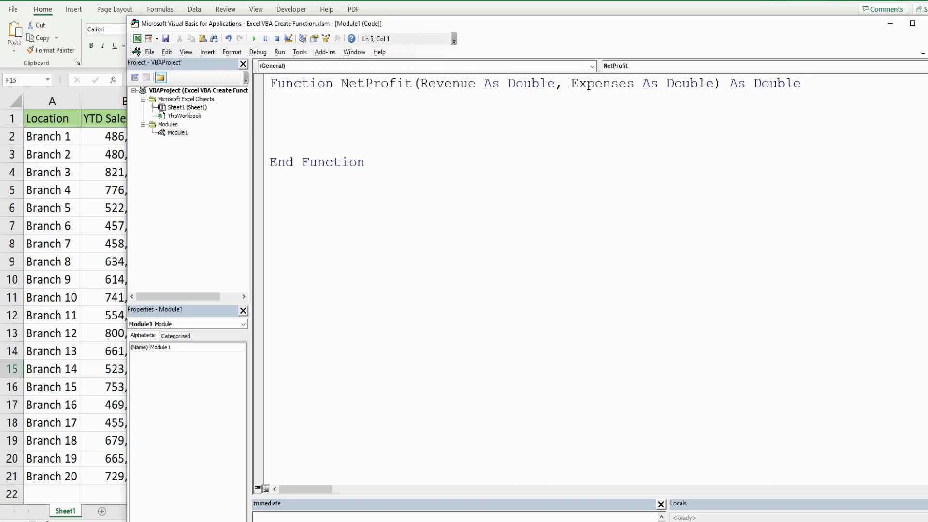
{"action": "key", "text": "Up"}
{"action": "key", "text": "Up"}
{"action": "left_click_drag", "start_coordinate": [413, 83], "coordinate": [342, 83]}
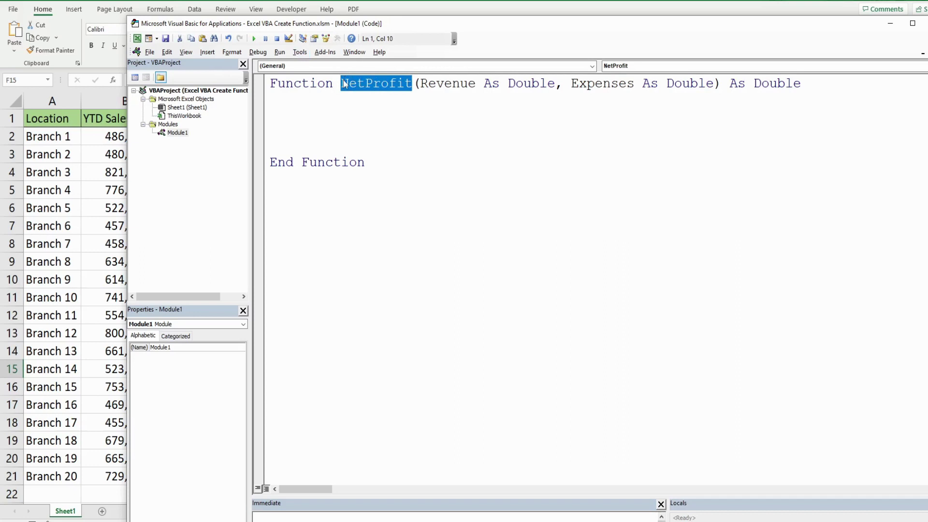
{"action": "key", "text": "ctrl+c"}
{"action": "key", "text": "Down"}
{"action": "key", "text": "Down"}
{"action": "key", "text": "ctrl+v"}
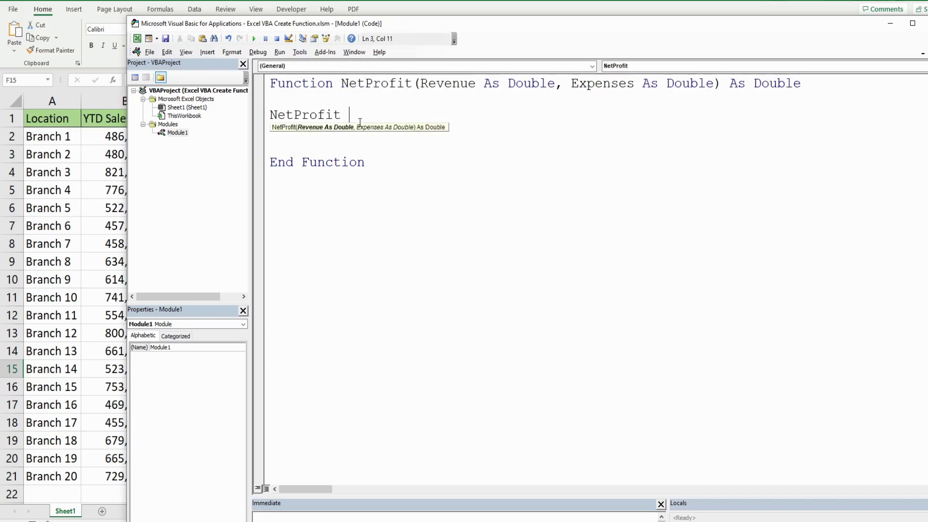
{"action": "type", "text": "="}
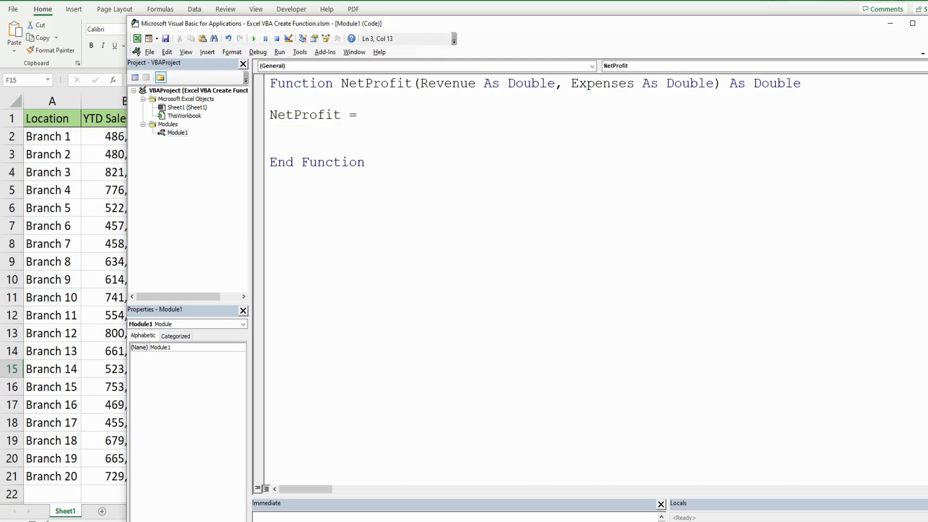
{"action": "type", "text": " Revenue -+"}
Write the return as (Revenue - Expenses) minus a pasted copy of that expression
{"action": "key", "text": "BackSpace"}
{"action": "type", "text": "Expenses"}
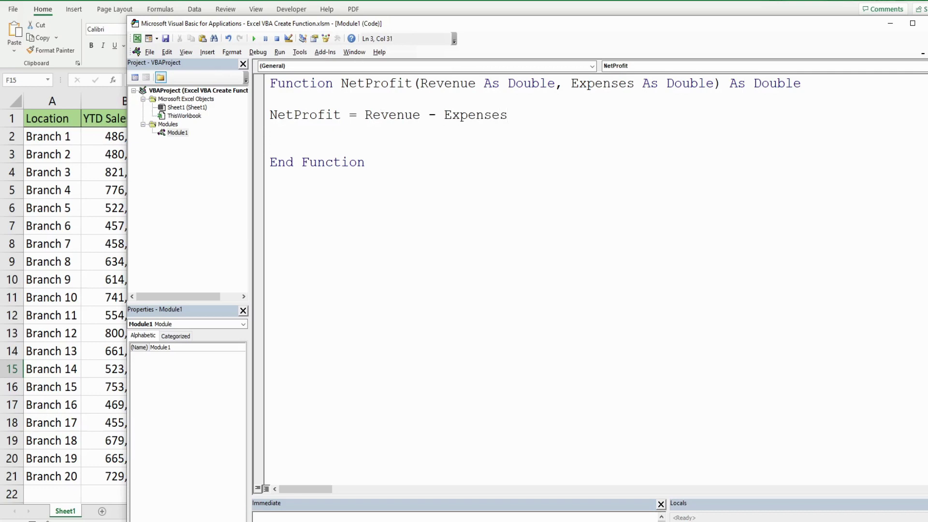
{"action": "left_click", "coordinate": [365, 116]}
{"action": "type", "text": "("}
{"action": "left_click", "coordinate": [541, 114]}
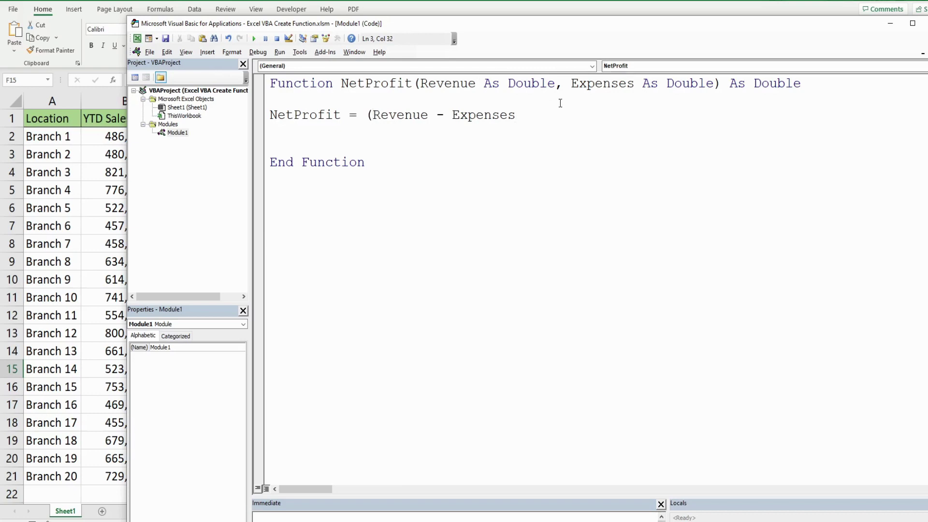
{"action": "type", "text": ")"}
{"action": "type", "text": " -"}
{"action": "left_click", "coordinate": [522, 115]}
{"action": "left_click_drag", "start_coordinate": [519, 115], "coordinate": [368, 119]}
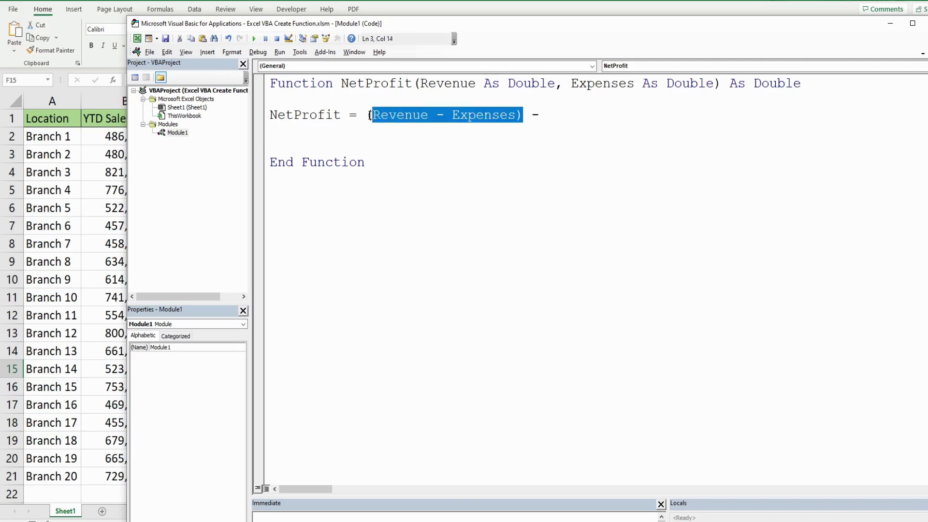
{"action": "key", "text": "ctrl+c"}
{"action": "left_click", "coordinate": [590, 118]}
{"action": "key", "text": "ctrl+v"}
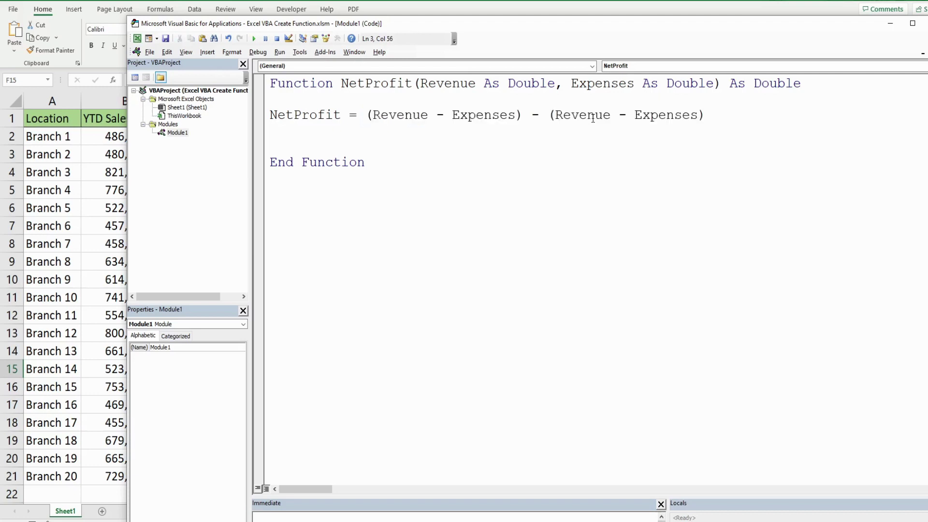
{"action": "type", "text": "*"}
{"action": "type", "text": ".21"}
Finish the deduction as ((Revenue - Expenses)*.21), bracketing both groups
{"action": "left_click_drag", "start_coordinate": [533, 115], "coordinate": [739, 115]}
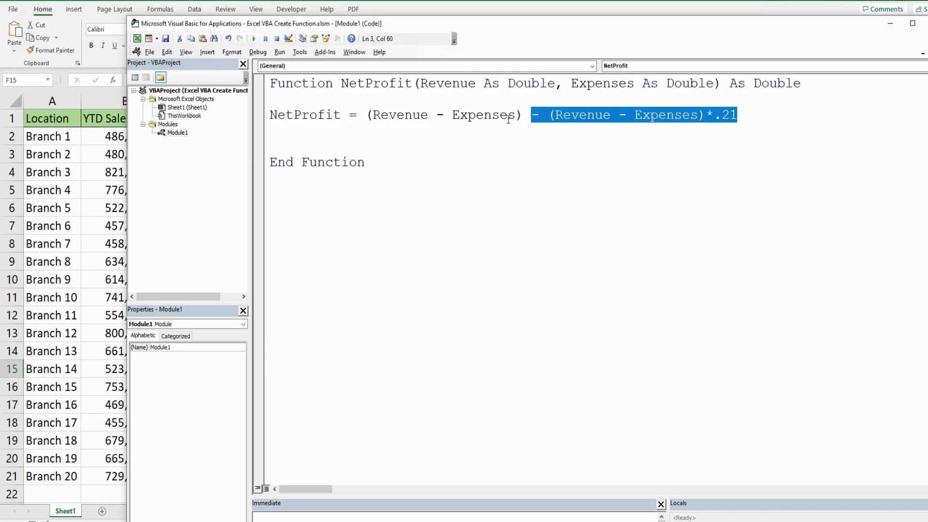
{"action": "left_click_drag", "start_coordinate": [524, 115], "coordinate": [365, 115]}
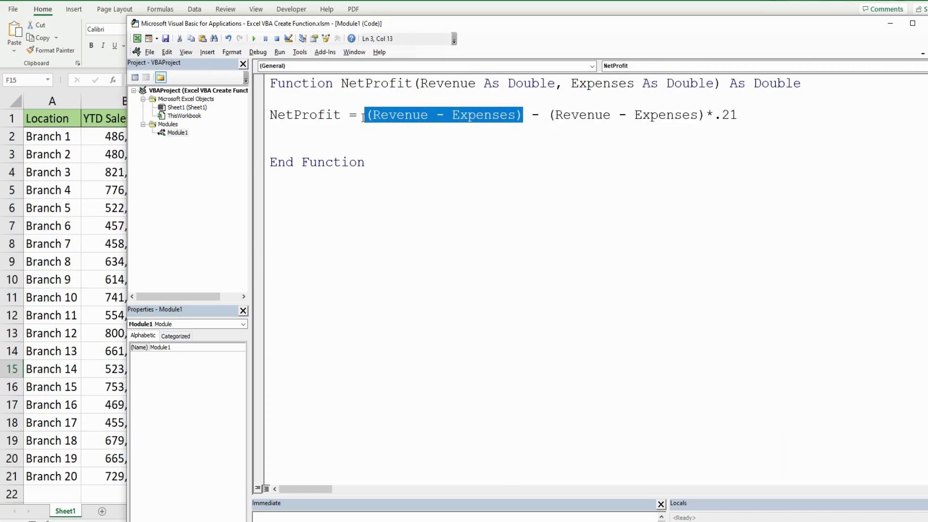
{"action": "left_click", "coordinate": [365, 116]}
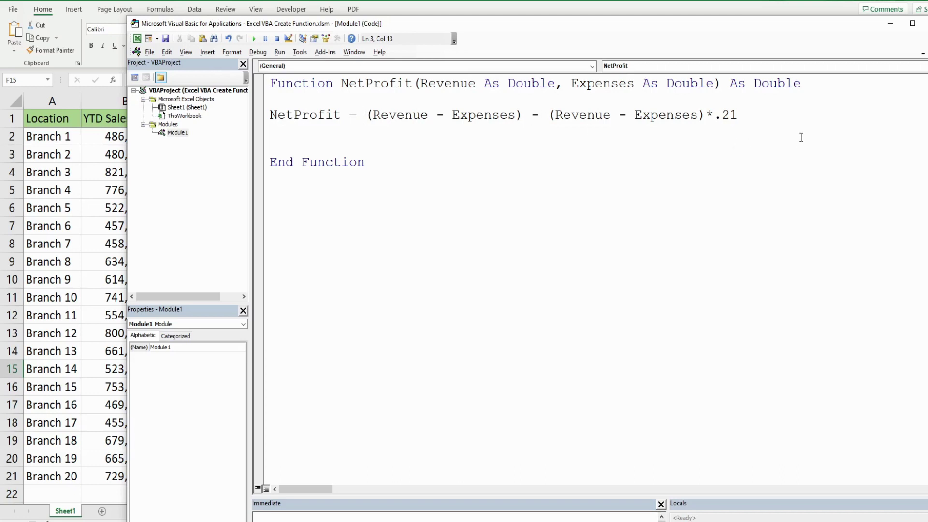
{"action": "left_click", "coordinate": [548, 115]}
{"action": "type", "text": "("}
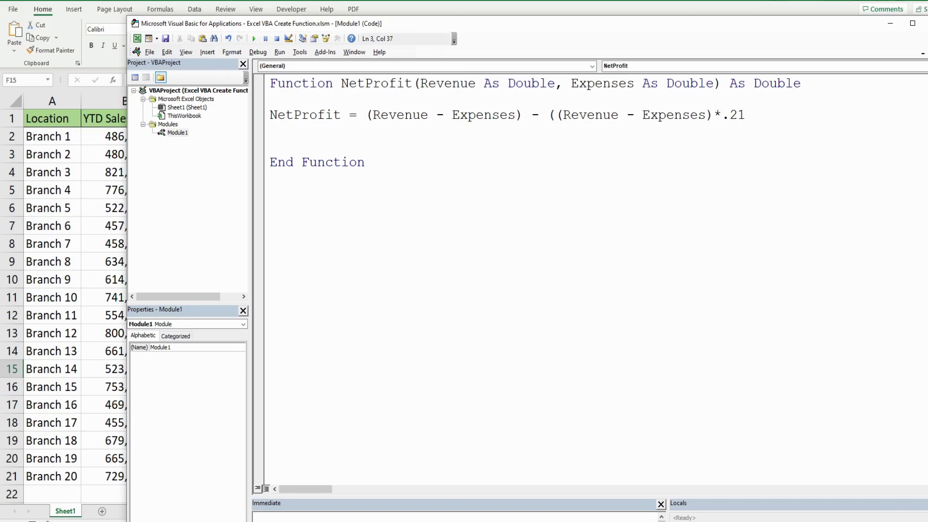
{"action": "left_click", "coordinate": [777, 115]}
{"action": "type", "text": ")"}
{"action": "left_click", "coordinate": [367, 115]}
{"action": "type", "text": "Ford"}
Wrap the NetProfit calculation in Format(..., "##,##0.00") and commit the line
{"action": "key", "text": "BackSpace"}
{"action": "key", "text": "BackSpace"}
{"action": "type", "text": "rmat"}
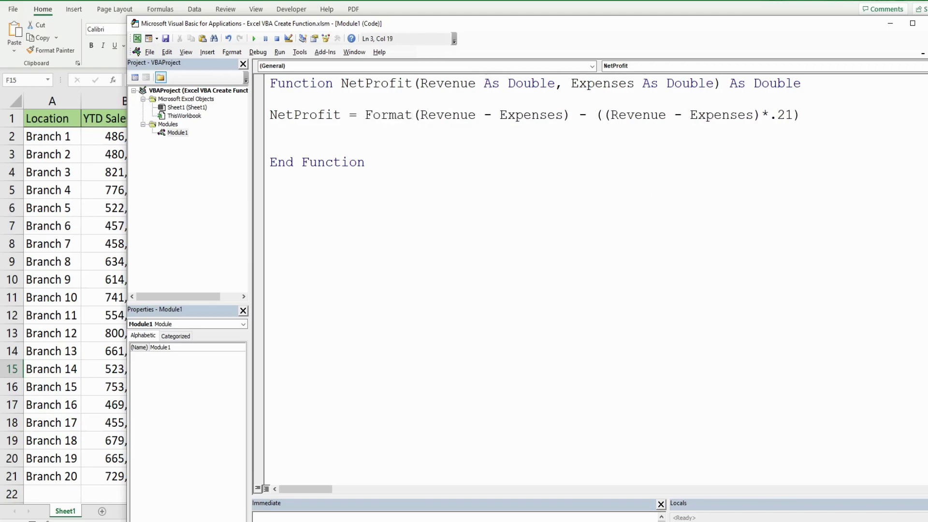
{"action": "type", "text": "("}
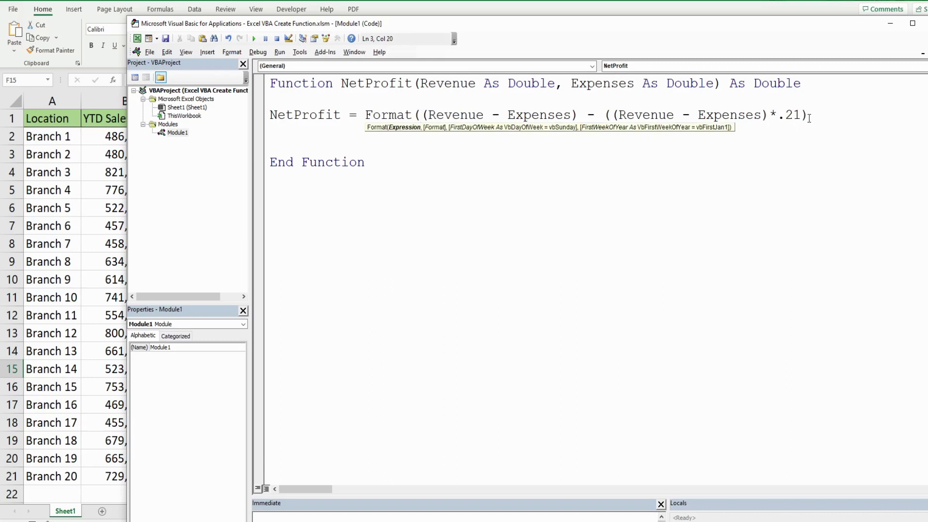
{"action": "left_click_drag", "start_coordinate": [128, 172], "coordinate": [85, 171]}
{"action": "left_click_drag", "start_coordinate": [764, 114], "coordinate": [379, 114]}
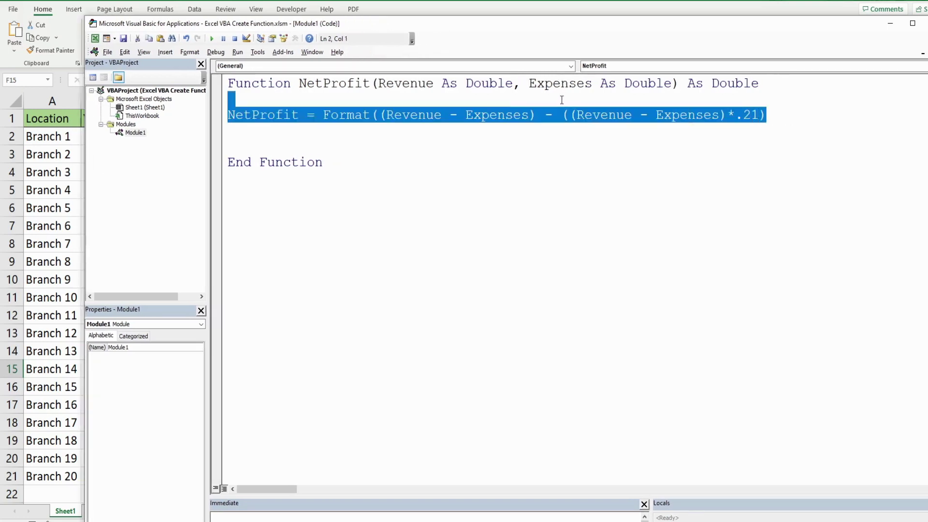
{"action": "left_click", "coordinate": [785, 109]}
{"action": "type", "text": ","}
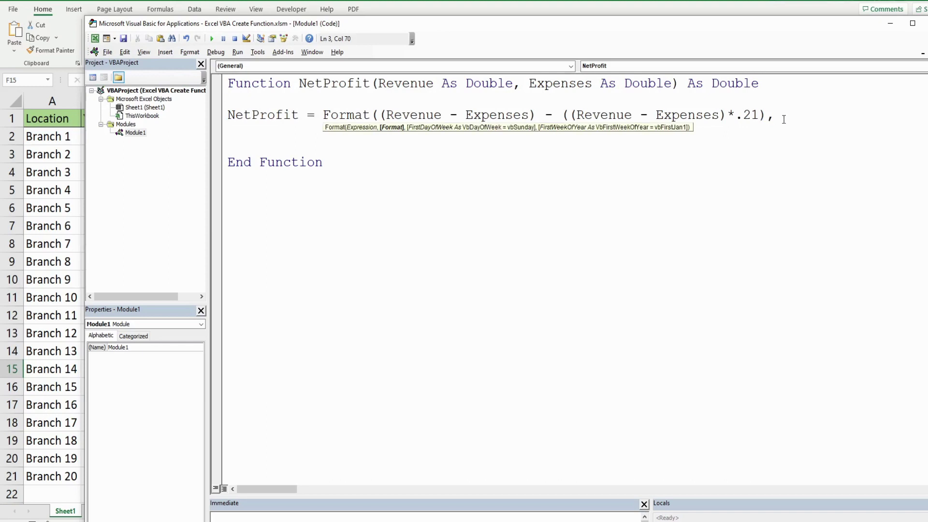
{"action": "type", "text": "\""}
{"action": "type", "text": "##,"}
{"action": "type", "text": "##0."}
{"action": "type", "text": "00\")"}
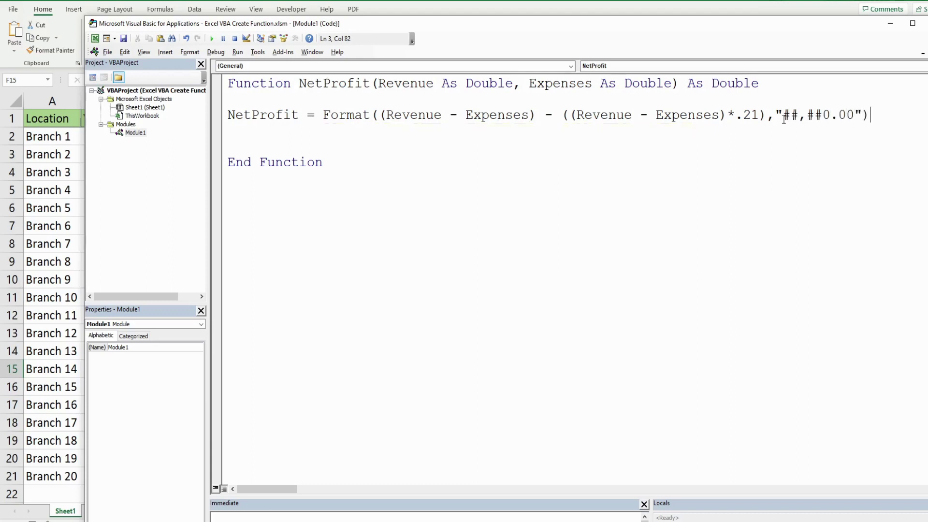
{"action": "key", "text": "Down"}
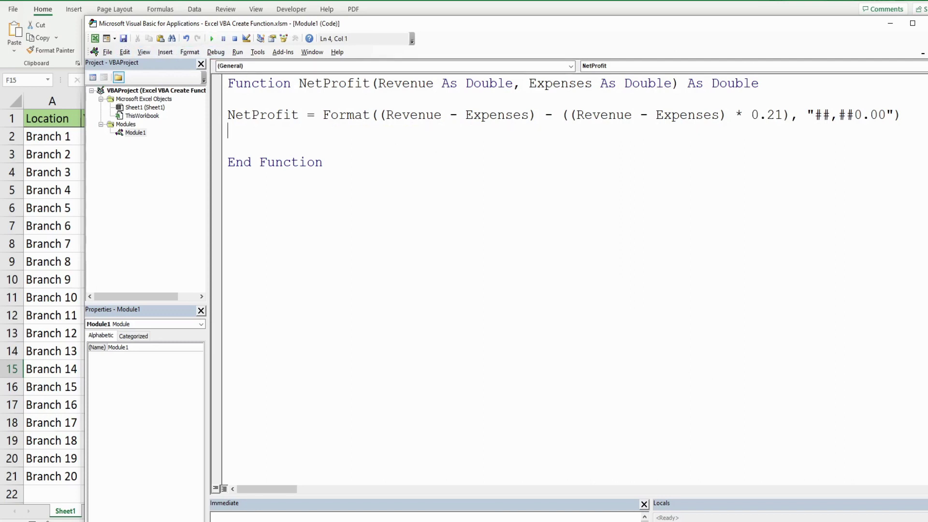
Back in Excel, enter =NetProfit(B2,C2) in D2 again, showing 90,239.67
{"action": "key", "text": "alt+F11"}
{"action": "left_click", "coordinate": [43, 209]}
{"action": "left_click", "coordinate": [250, 140]}
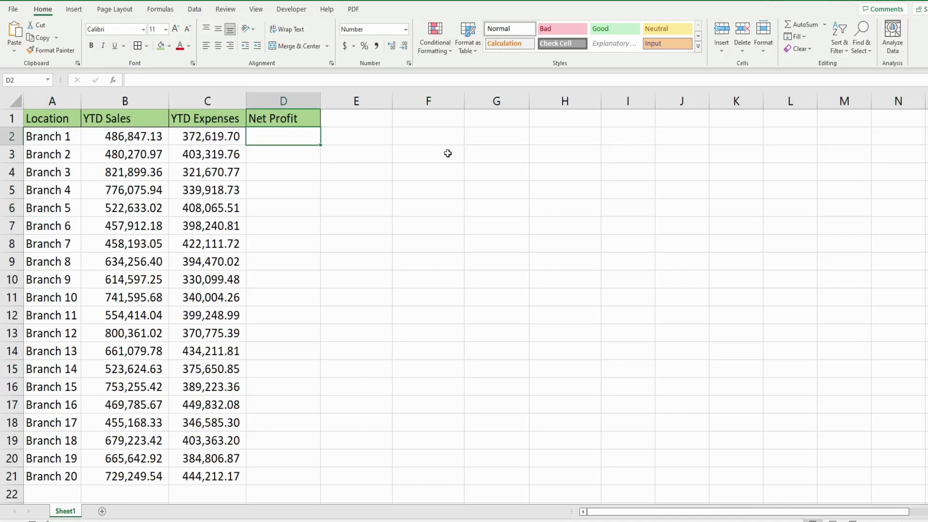
{"action": "type", "text": "=Net"}
{"action": "key", "text": "Tab"}
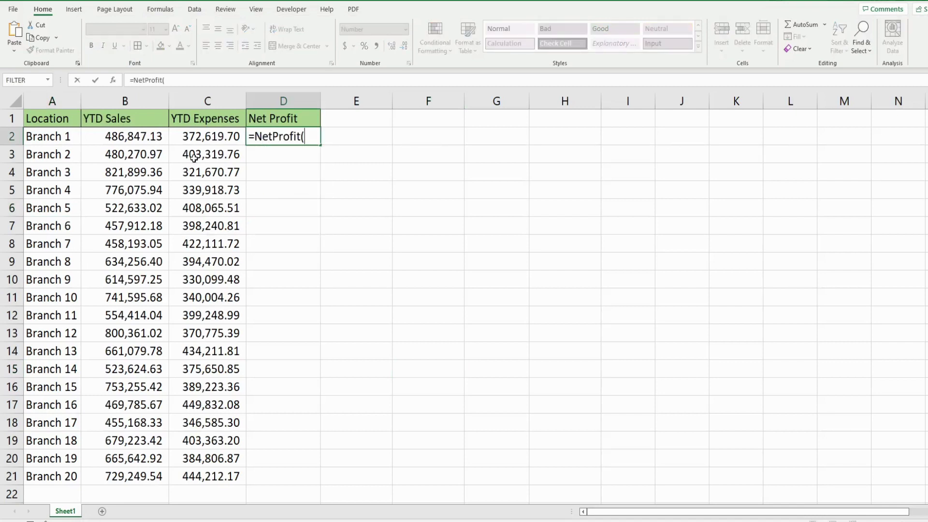
{"action": "left_click", "coordinate": [143, 137]}
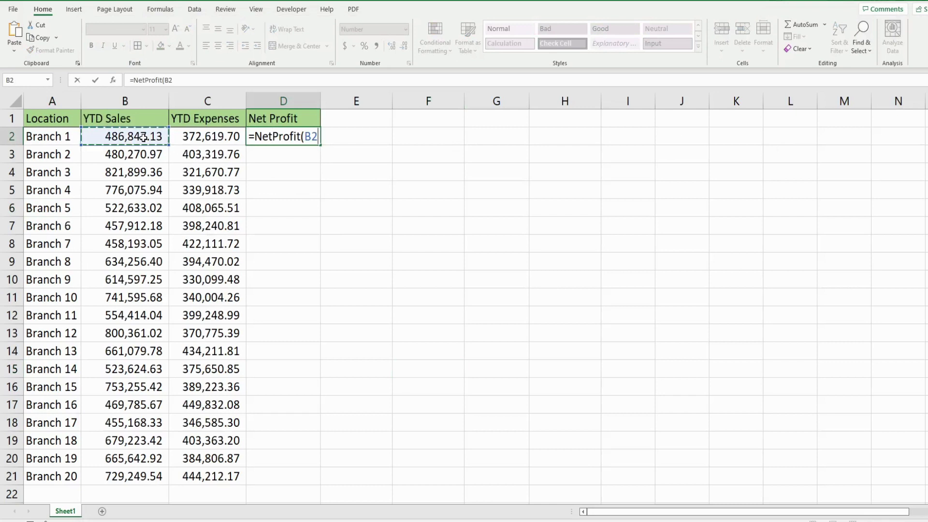
{"action": "type", "text": ","}
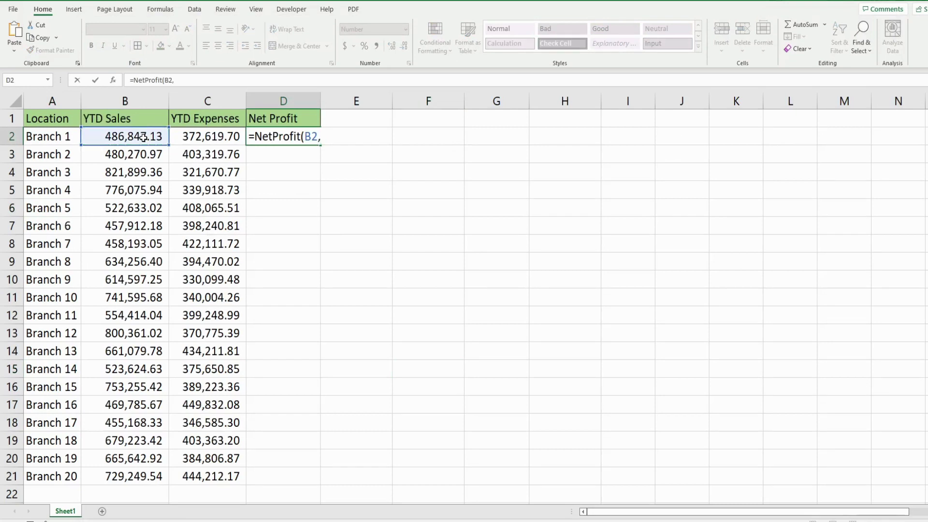
{"action": "left_click", "coordinate": [187, 136]}
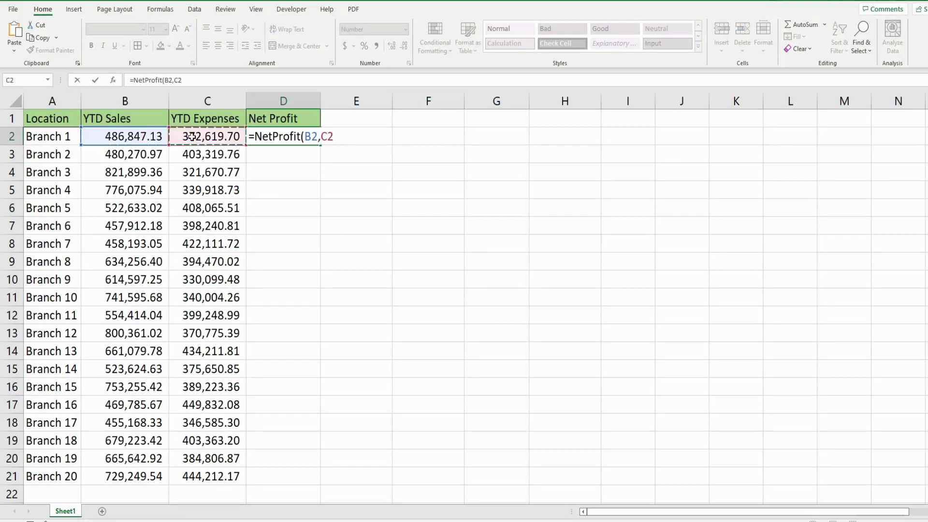
{"action": "type", "text": ")"}
{"action": "key", "text": "Return"}
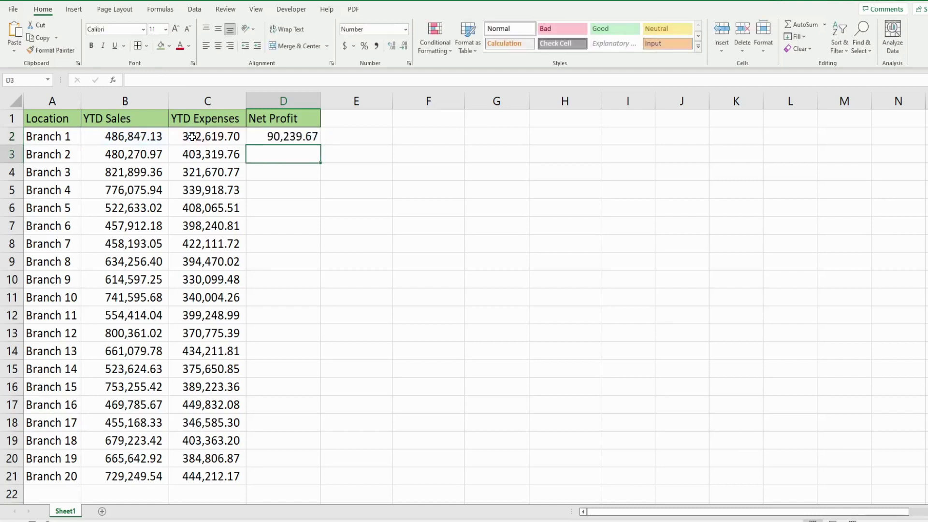
{"action": "left_click", "coordinate": [374, 135]}
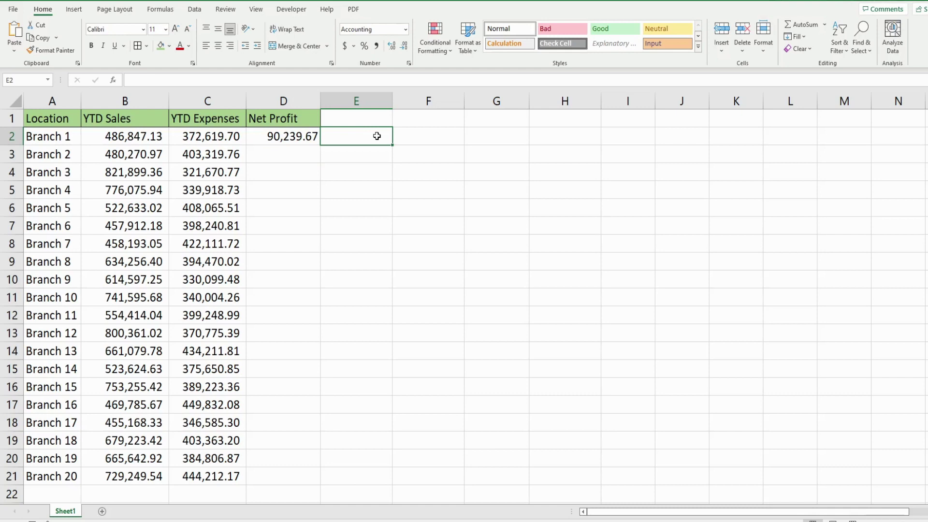
{"action": "type", "text": "="}
{"action": "left_click", "coordinate": [145, 138]}
{"action": "type", "text": "-"}
{"action": "left_click", "coordinate": [234, 138]}
{"action": "key", "text": "Return"}
{"action": "key", "text": "Up"}
{"action": "key", "text": "Right"}
{"action": "type", "text": "="}
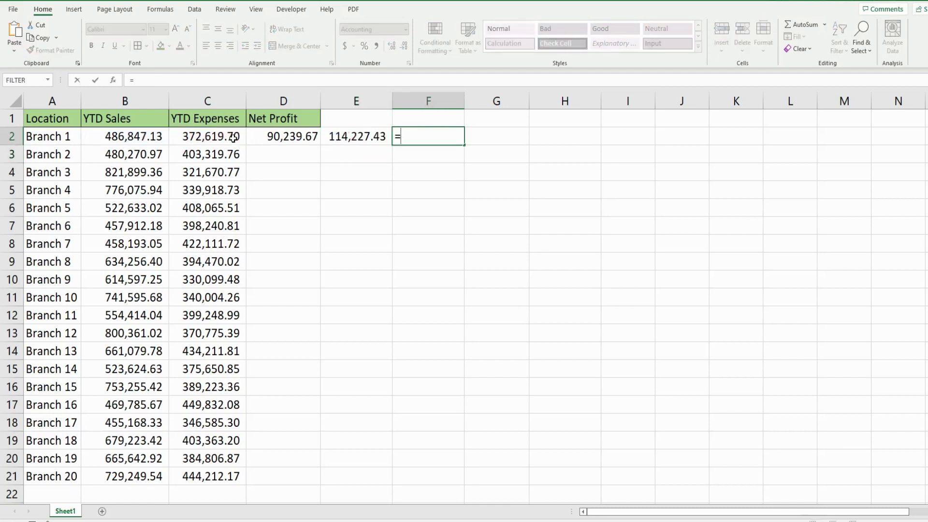
{"action": "left_click", "coordinate": [344, 138]}
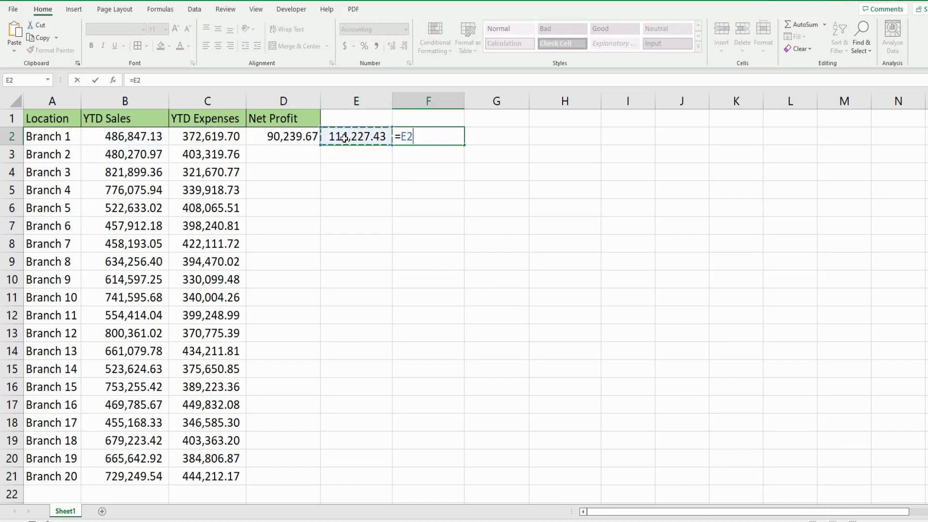
{"action": "type", "text": "*.21"}
{"action": "key", "text": "Return"}
{"action": "key", "text": "Up"}
{"action": "key", "text": "Right"}
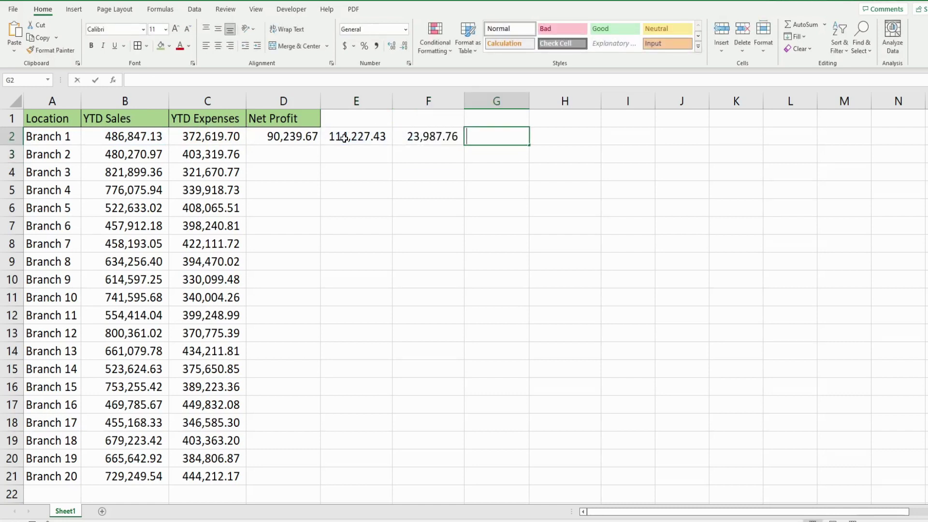
{"action": "type", "text": "="}
{"action": "left_click", "coordinate": [328, 142]}
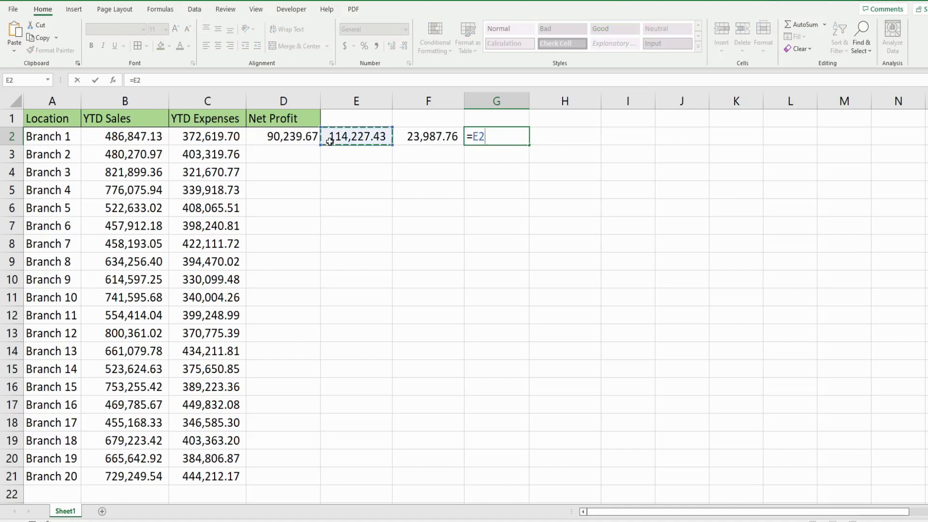
{"action": "type", "text": "-"}
{"action": "left_click", "coordinate": [432, 136]}
{"action": "key", "text": "Return"}
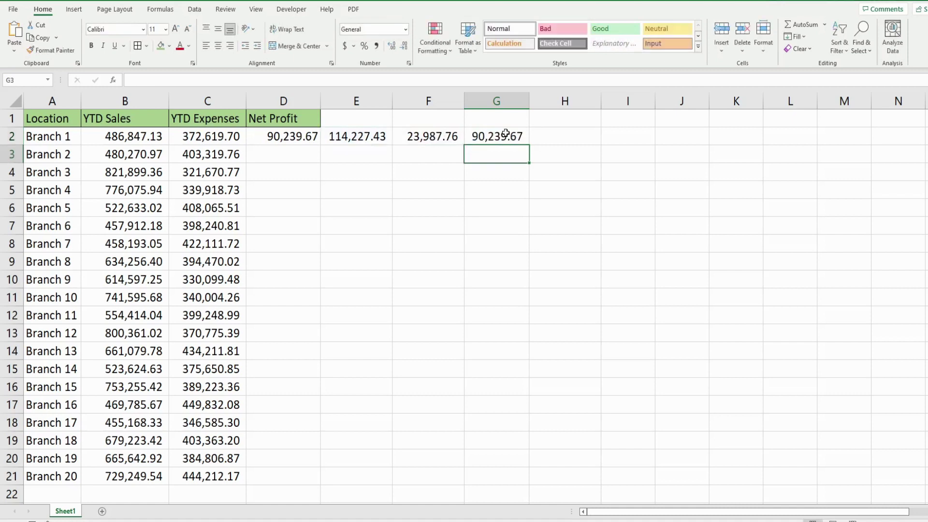
{"action": "left_click", "coordinate": [506, 134]}
{"action": "left_click", "coordinate": [366, 137]}
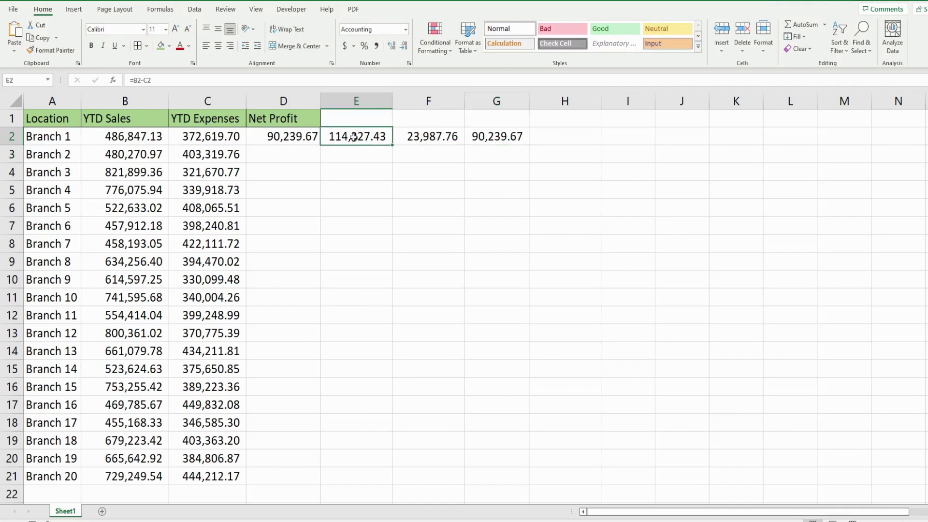
{"action": "left_click_drag", "start_coordinate": [367, 138], "coordinate": [477, 139]}
{"action": "key", "text": "Delete"}
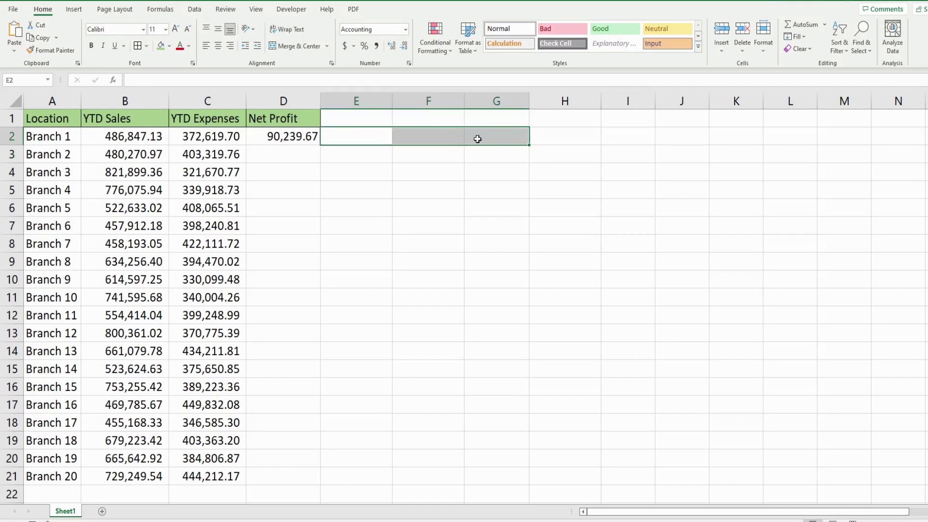
Deselect the cleared cells and bring the VBA editor back to the front
{"action": "left_click", "coordinate": [433, 273]}
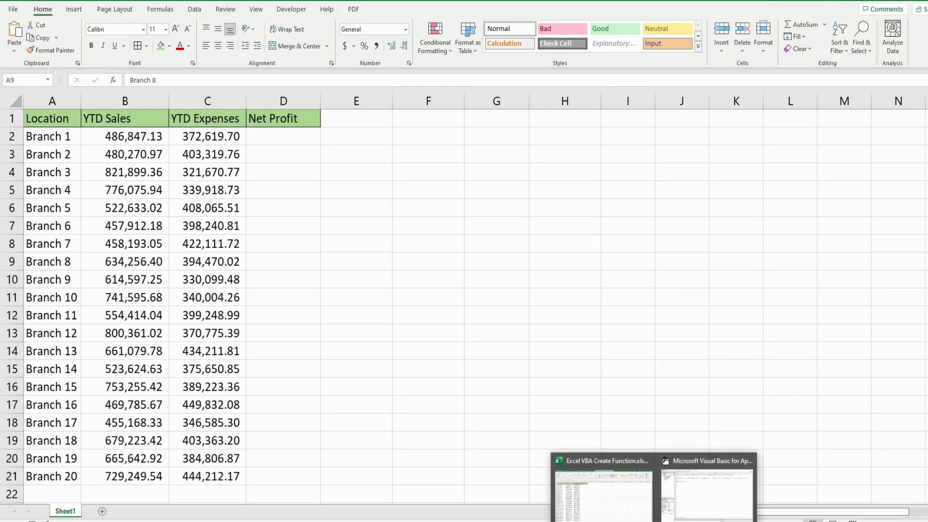
{"action": "left_click", "coordinate": [707, 494]}
{"action": "type", "text": "Sub ApplyFunction"}
Create Sub ApplyFunction() declaring ws As Worksheet and LastRow As Long
{"action": "key", "text": "Return"}
{"action": "key", "text": "Return"}
{"action": "key", "text": "Return"}
{"action": "key", "text": "Return"}
{"action": "key", "text": "Return"}
{"action": "key", "text": "Return"}
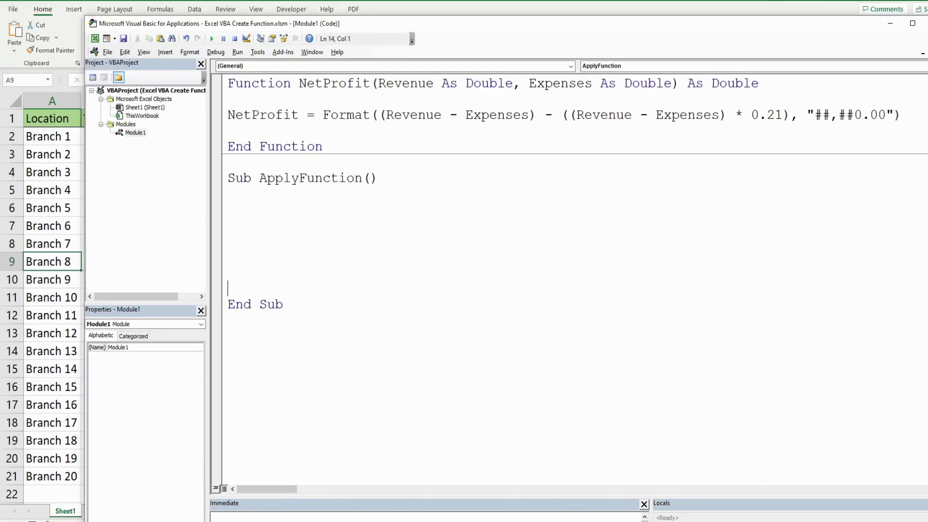
{"action": "key", "text": "Up"}
{"action": "key", "text": "Up"}
{"action": "key", "text": "Up"}
{"action": "key", "text": "Up"}
{"action": "key", "text": "Up"}
{"action": "type", "text": "Dim ws "}
{"action": "type", "text": "as Works"}
{"action": "key", "text": "Tab"}
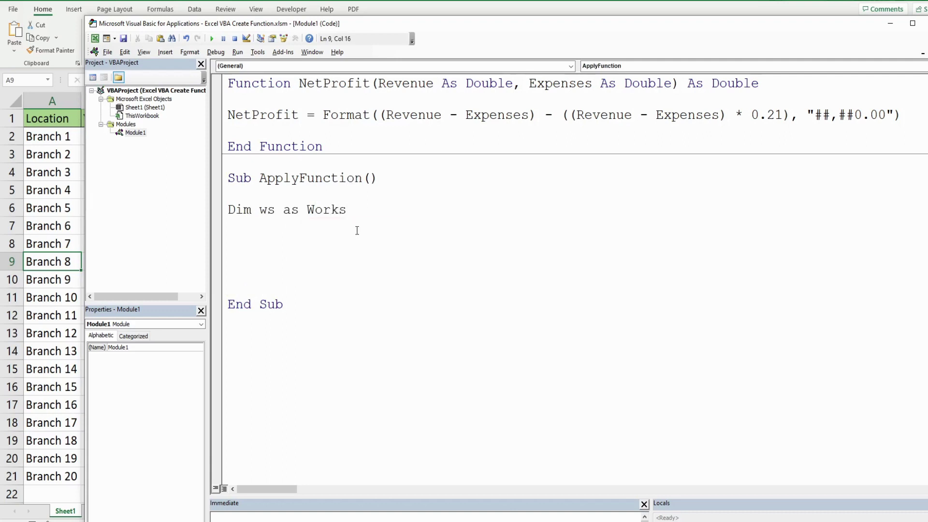
{"action": "key", "text": "Return"}
{"action": "type", "text": "Dim LastRow as "}
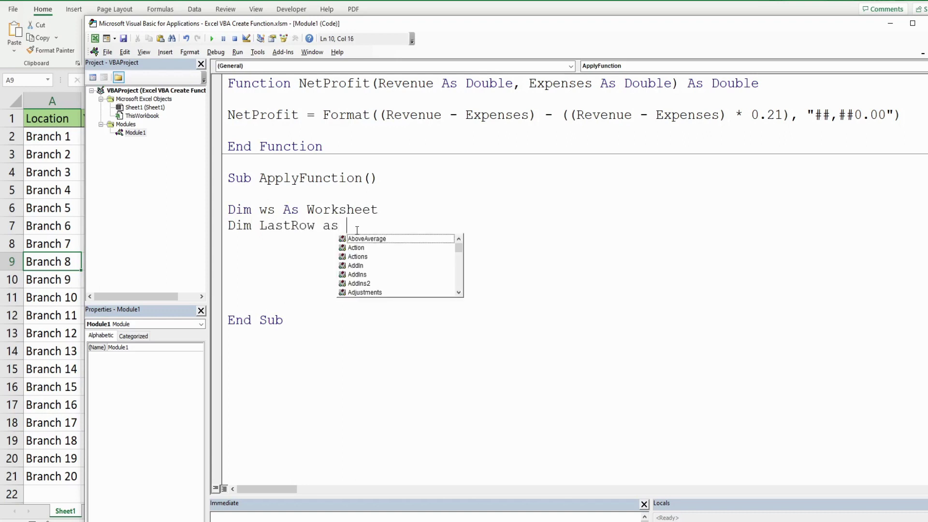
{"action": "type", "text": "Long"}
{"action": "key", "text": "Return"}
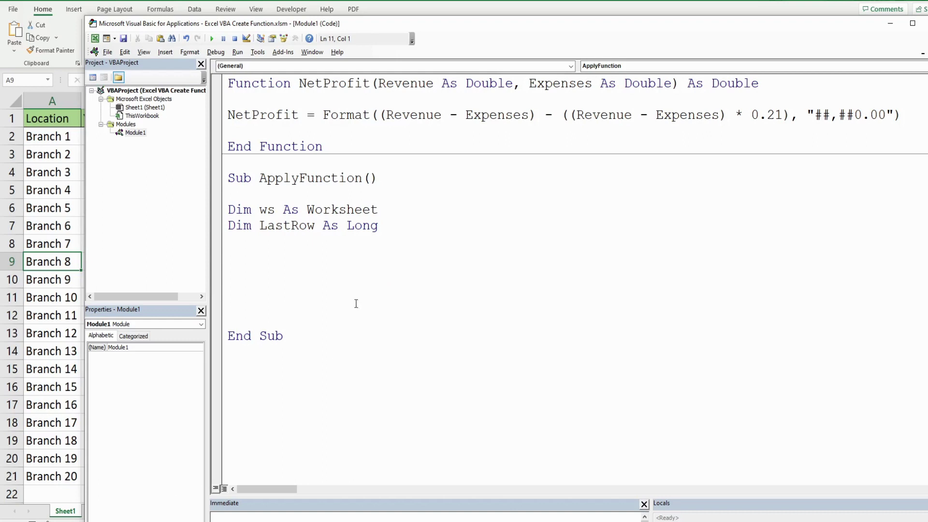
Set ws to Sheet1 and assign LastRow = ws.Cells(Rows.Count,1).End(xlUp).Row
{"action": "key", "text": "Return"}
{"action": "type", "text": "Set ws "}
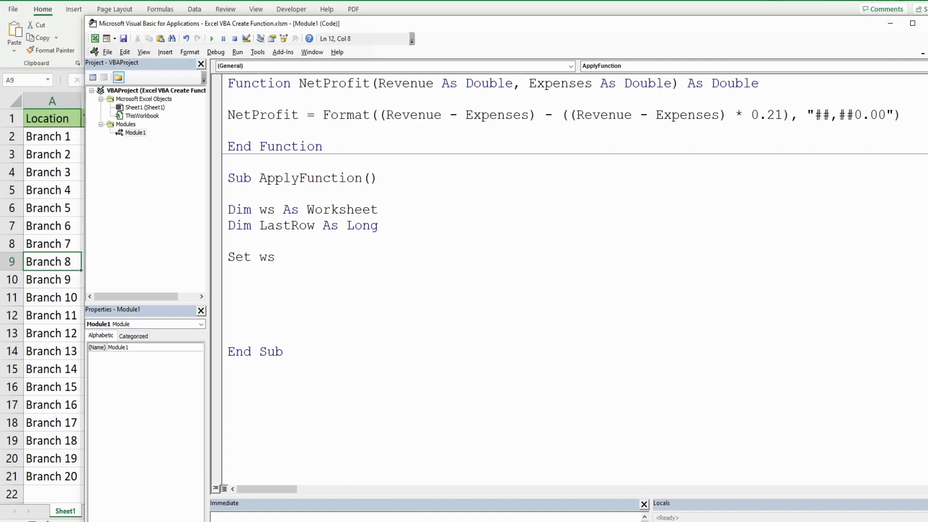
{"action": "type", "text": "="}
{"action": "key", "text": "ctrl+space"}
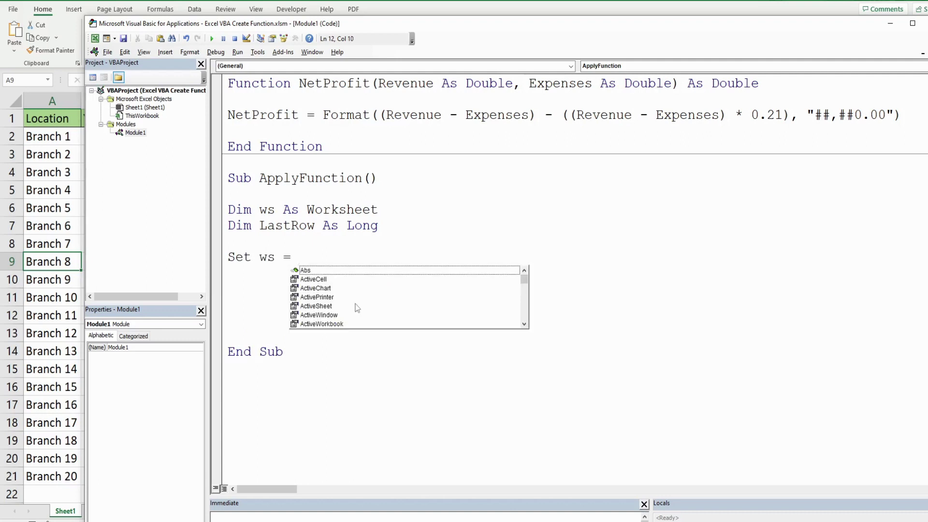
{"action": "type", "text": "This"}
{"action": "key", "text": "Tab"}
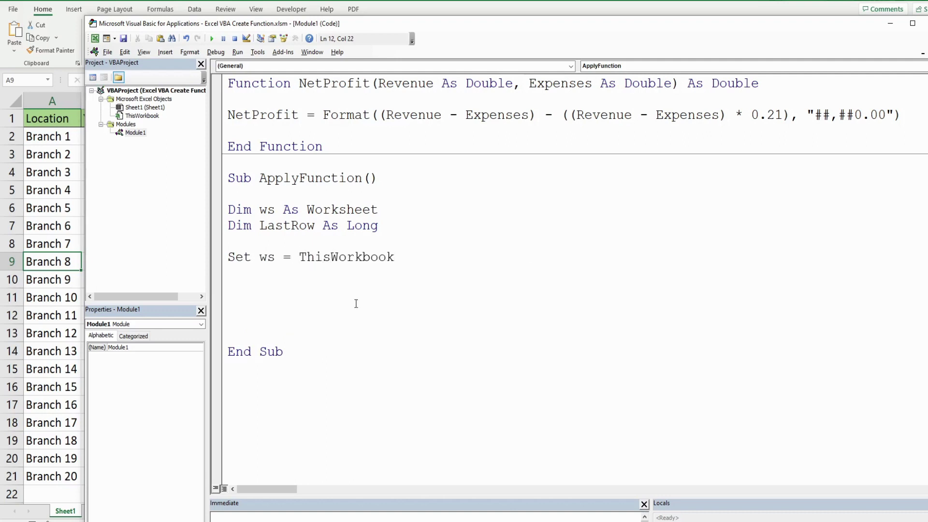
{"action": "type", "text": ".Works"}
{"action": "key", "text": "Tab"}
{"action": "type", "text": "(\"Sheet1\")"}
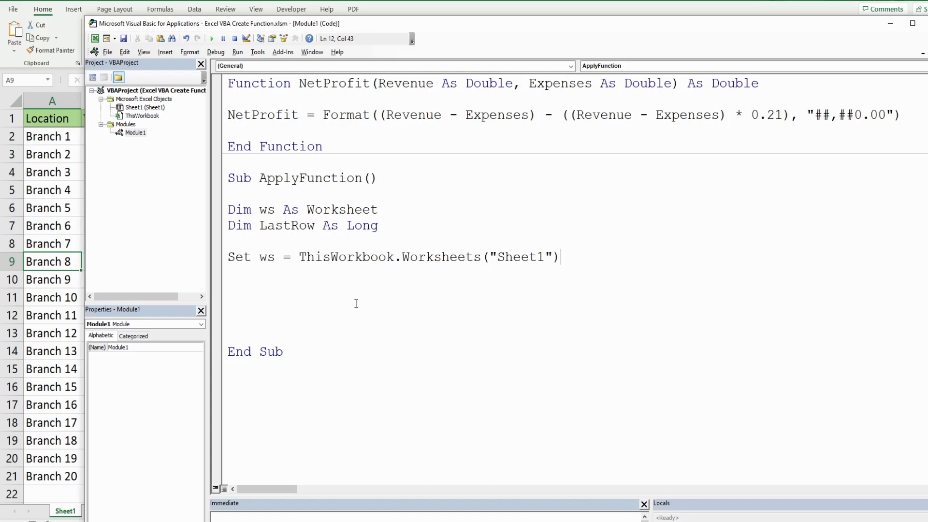
{"action": "key", "text": "Return"}
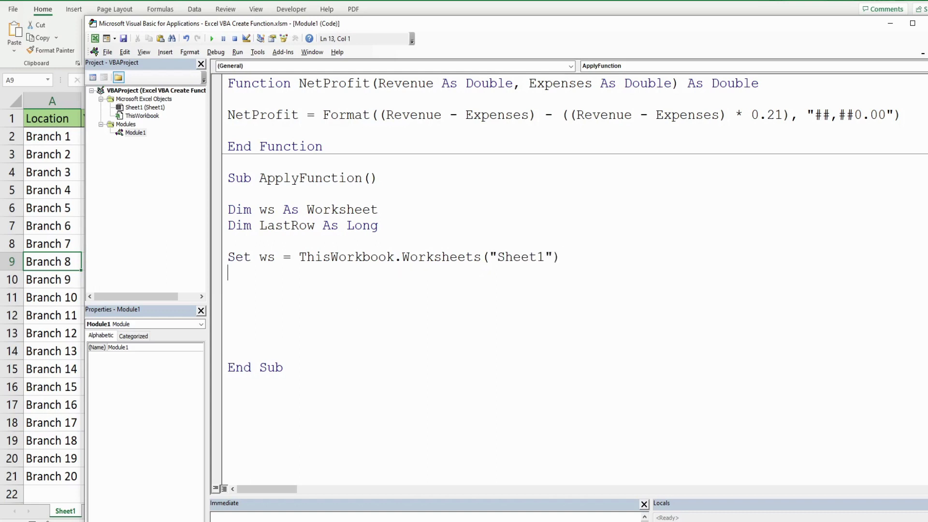
{"action": "type", "text": "LastRow"}
{"action": "type", "text": " = "}
{"action": "type", "text": "ws."}
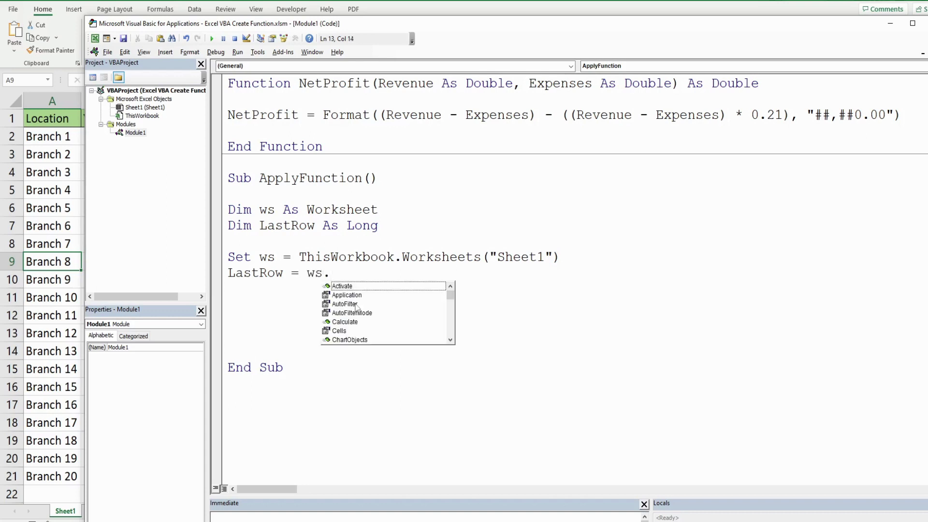
{"action": "type", "text": "Cells("}
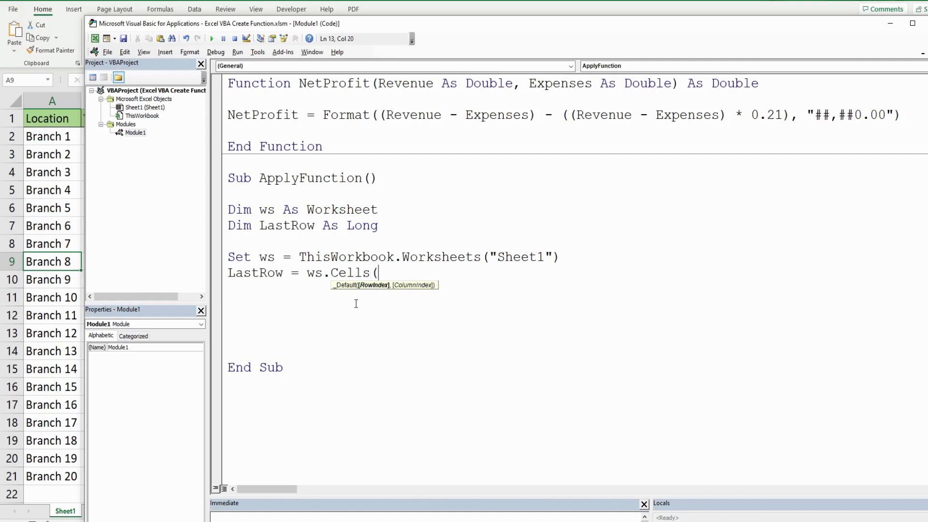
{"action": "type", "text": "Rows.Count,"}
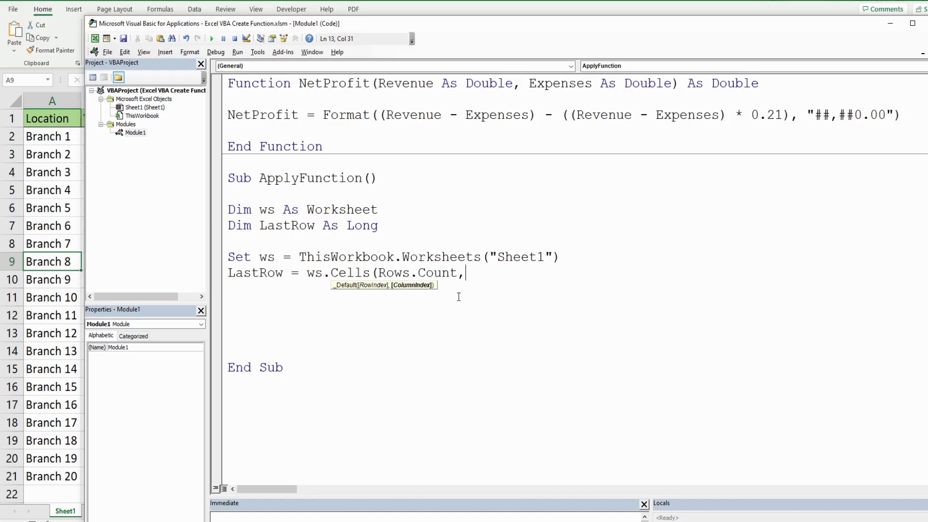
{"action": "type", "text": "1)"}
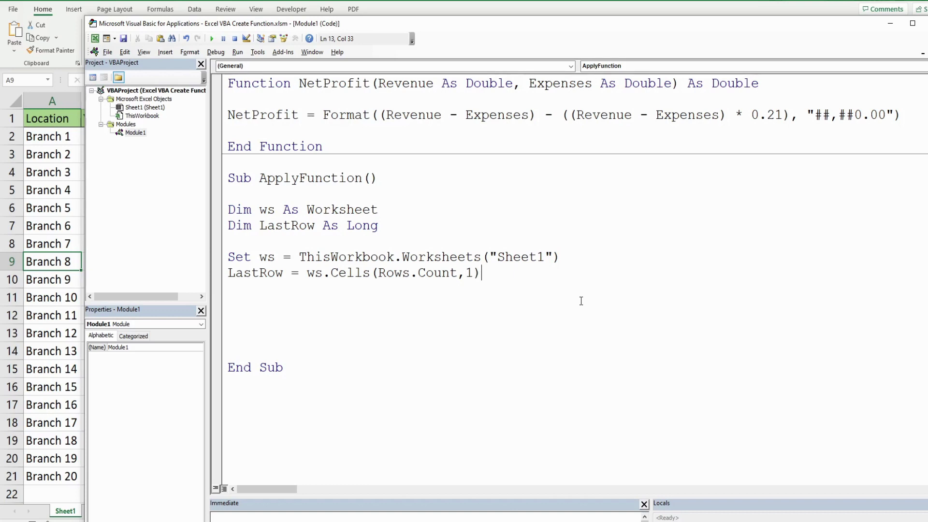
{"action": "type", "text": ".End"}
{"action": "type", "text": "(xlup)."}
{"action": "type", "text": "Row"}
{"action": "key", "text": "Return"}
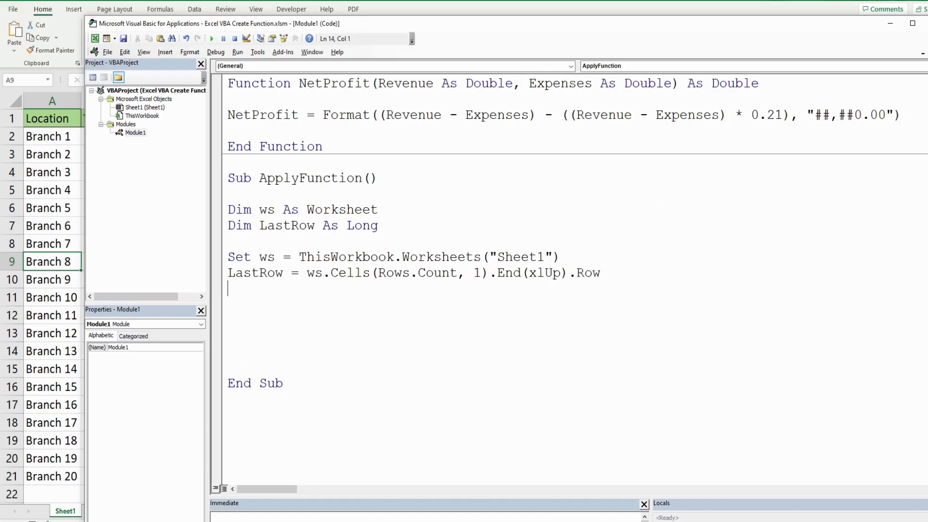
{"action": "key", "text": "Return"}
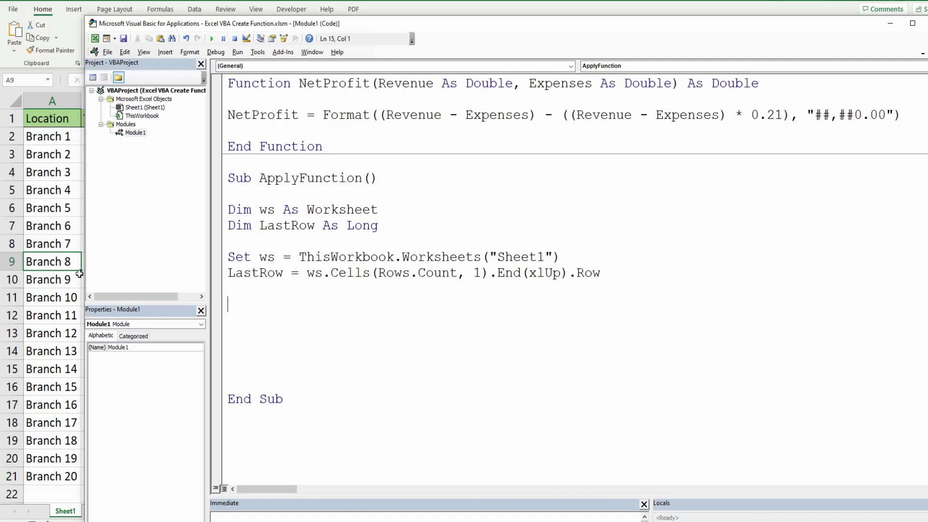
Add Dim x As Long and For x = 2 To LastRow inside ApplyFunction
{"action": "left_click_drag", "start_coordinate": [79, 273], "coordinate": [309, 284]}
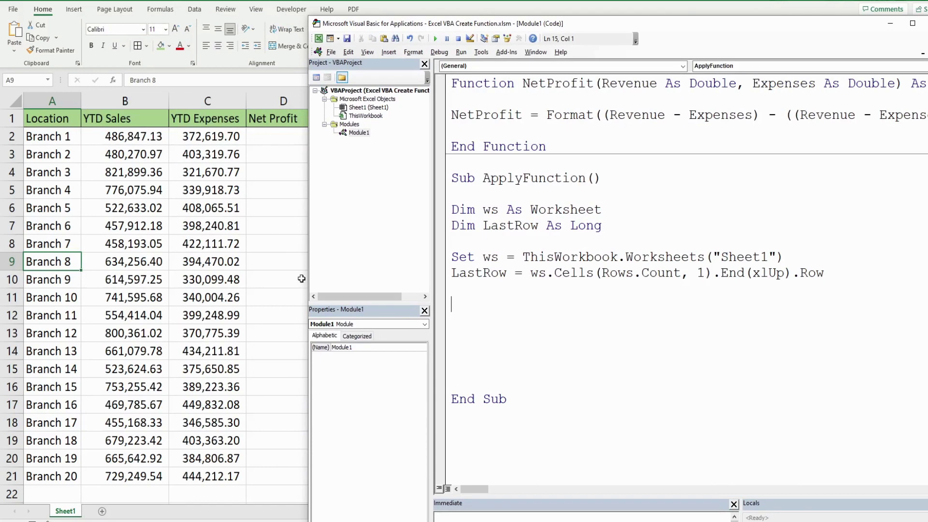
{"action": "left_click_drag", "start_coordinate": [309, 276], "coordinate": [185, 273]}
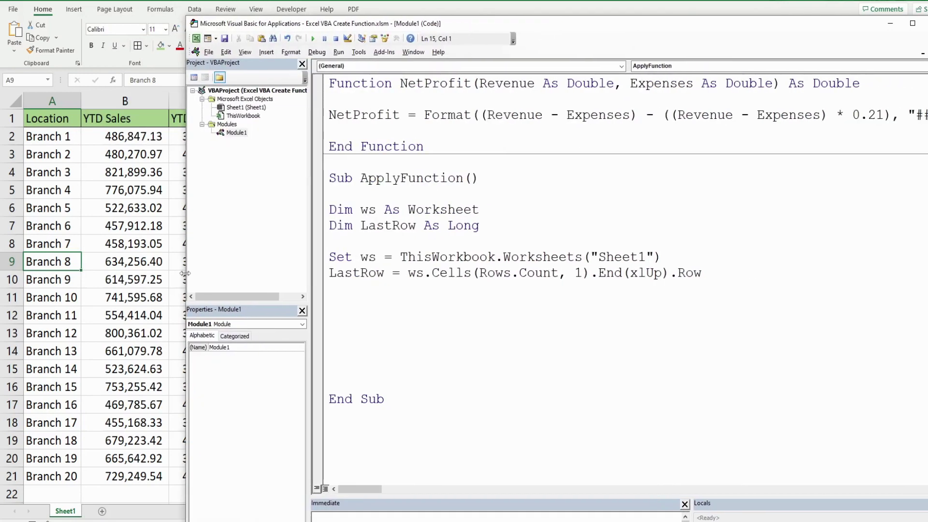
{"action": "type", "text": "Dim "}
{"action": "type", "text": "x "}
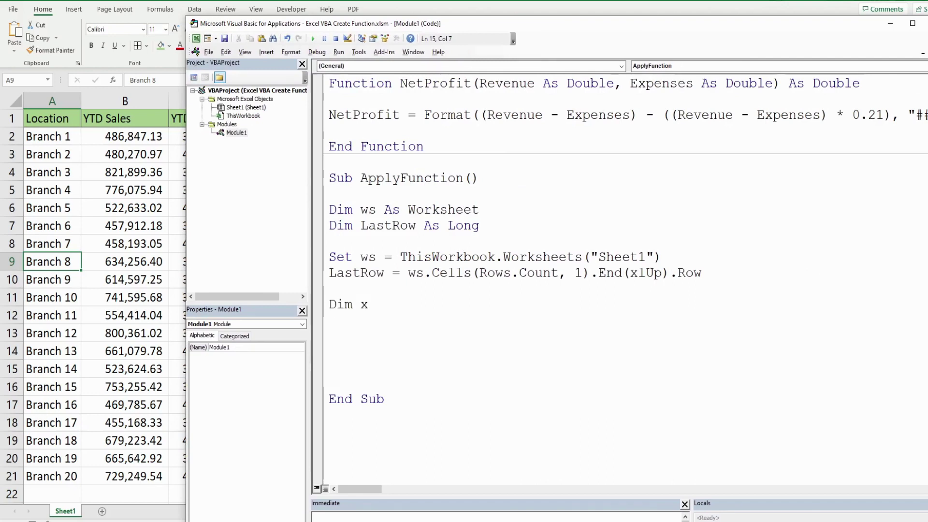
{"action": "type", "text": "as Long"}
{"action": "key", "text": "Return"}
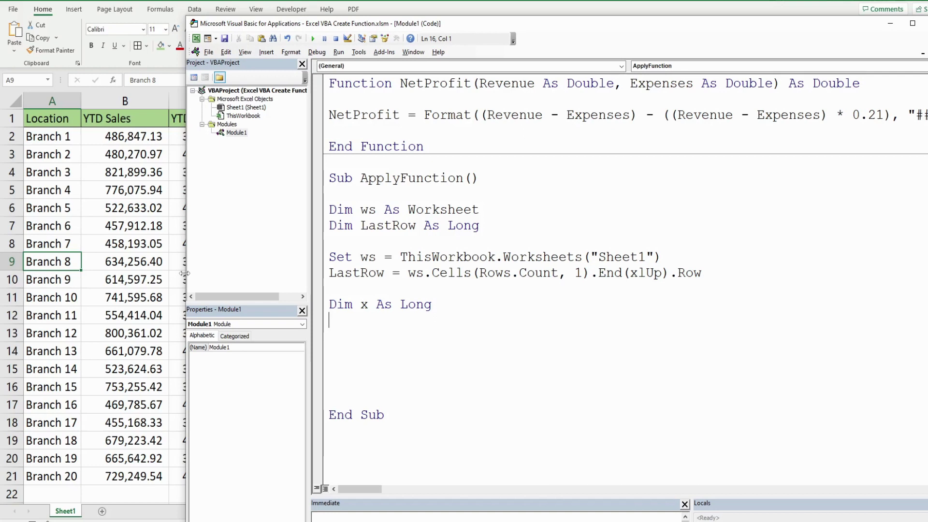
{"action": "type", "text": "For x "}
{"action": "type", "text": "= "}
{"action": "type", "text": "2"}
{"action": "type", "text": " to LastRow"}
{"action": "key", "text": "Return"}
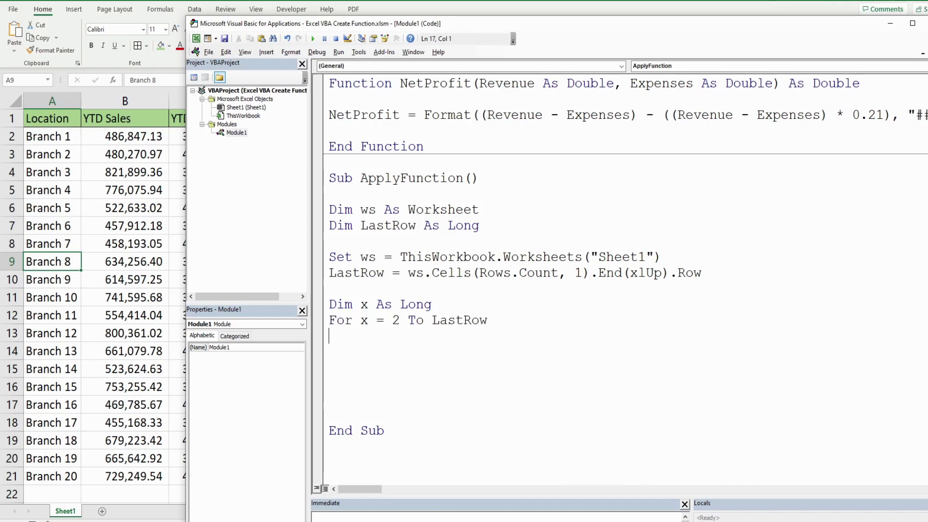
Begin the loop line ws.Cells(x, 4) = NetProfit(ws.Cells(x, 2), ..
{"action": "key", "text": "Down"}
{"action": "type", "text": "Cells"}
{"action": "key", "text": "BackSpace"}
{"action": "key", "text": "BackSpace"}
{"action": "key", "text": "BackSpace"}
{"action": "key", "text": "BackSpace"}
{"action": "key", "text": "BackSpace"}
{"action": "type", "text": "ws.Cel"}
{"action": "key", "text": "Tab"}
{"action": "type", "text": "("}
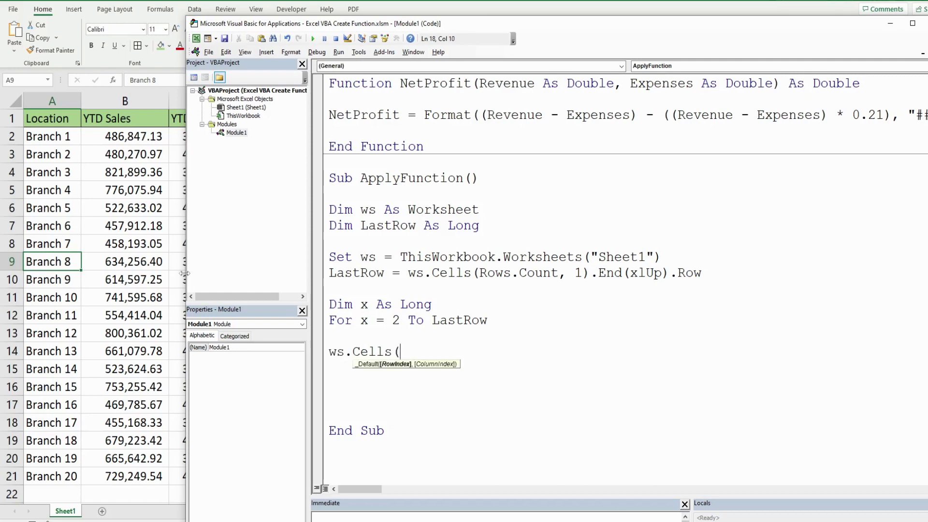
{"action": "type", "text": "x"}
{"action": "type", "text": ","}
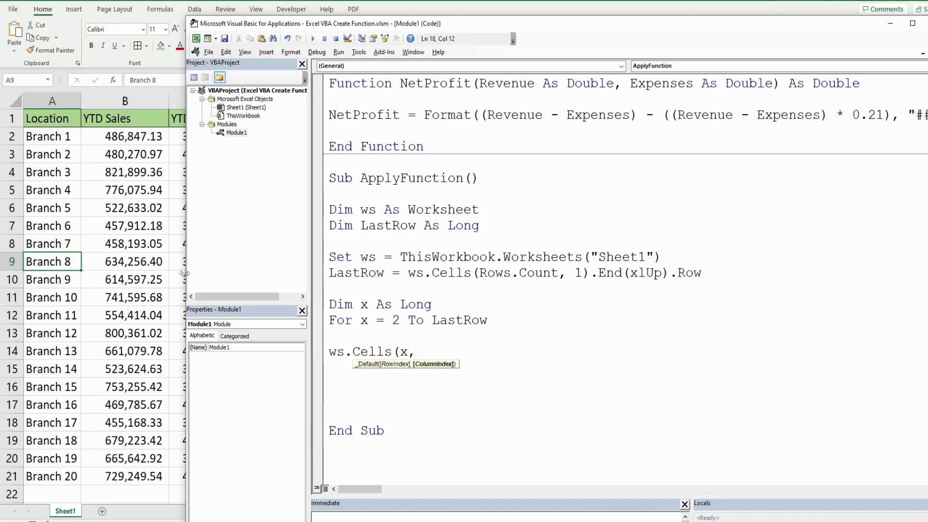
{"action": "type", "text": "4"}
{"action": "type", "text": ") = NetPR"}
{"action": "key", "text": "BackSpace"}
{"action": "type", "text": "rofit("}
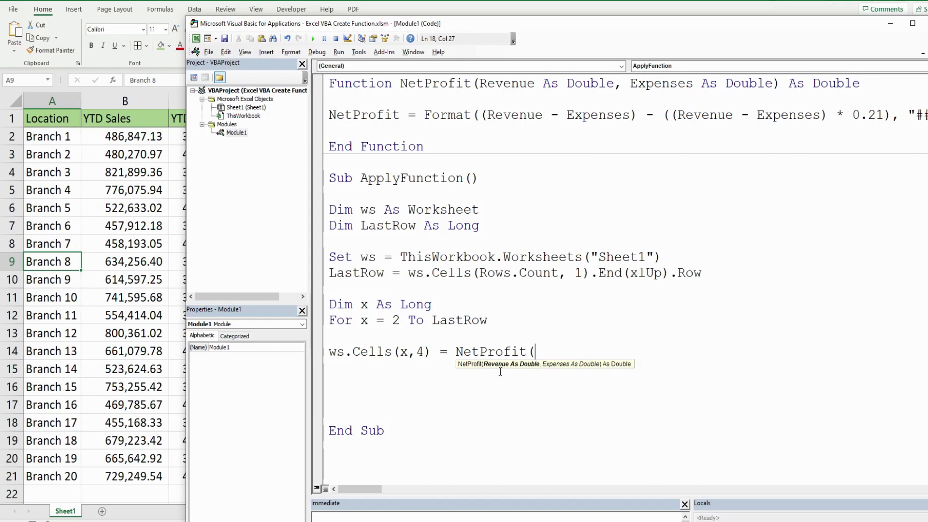
{"action": "type", "text": "ws.Cells("}
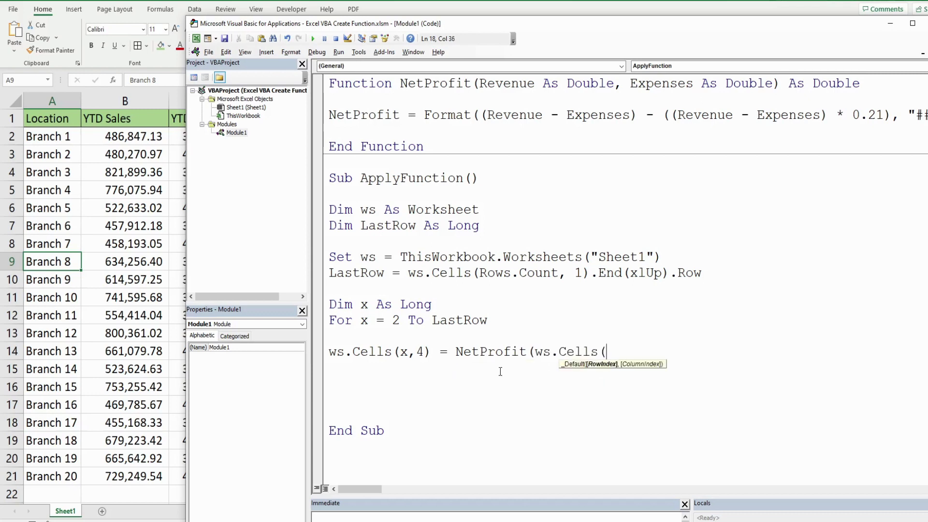
{"action": "type", "text": "x"}
{"action": "type", "text": ","}
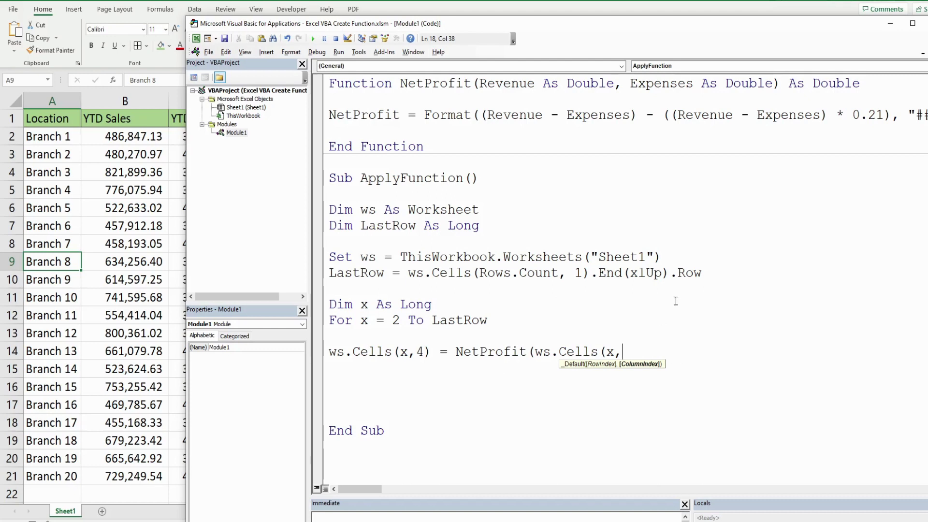
{"action": "type", "text": "2),"}
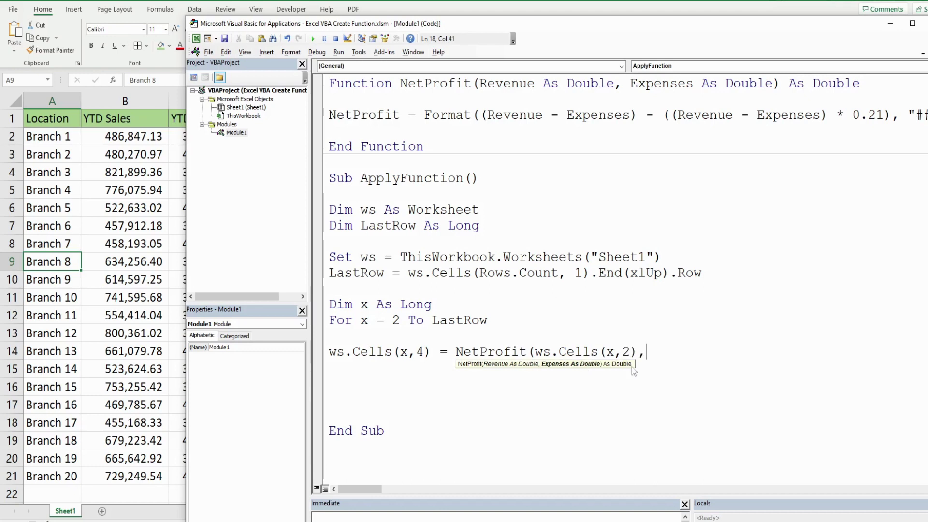
Add ws.Cells(x, 3) as NetProfit's second argument and close the call
{"action": "left_click_drag", "start_coordinate": [637, 352], "coordinate": [535, 352]}
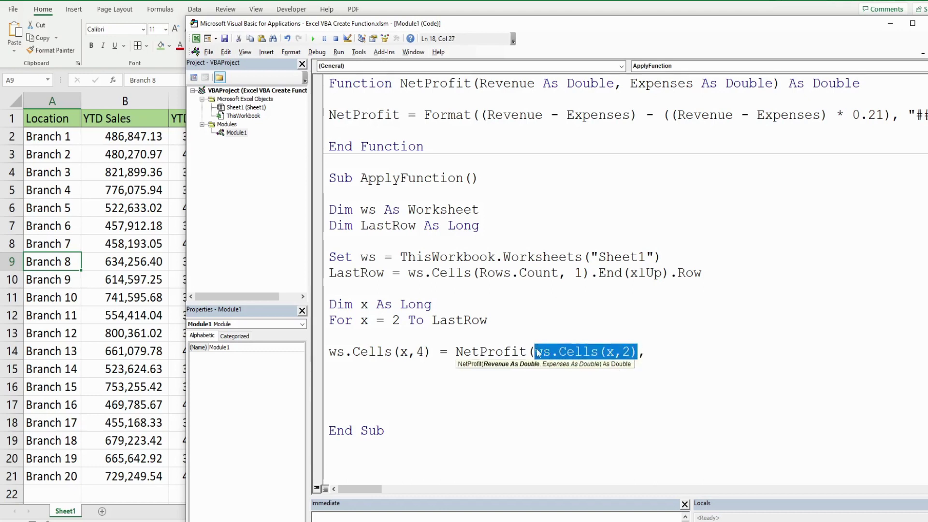
{"action": "key", "text": "ctrl+c"}
{"action": "left_click", "coordinate": [653, 354]}
{"action": "key", "text": "ctrl+v"}
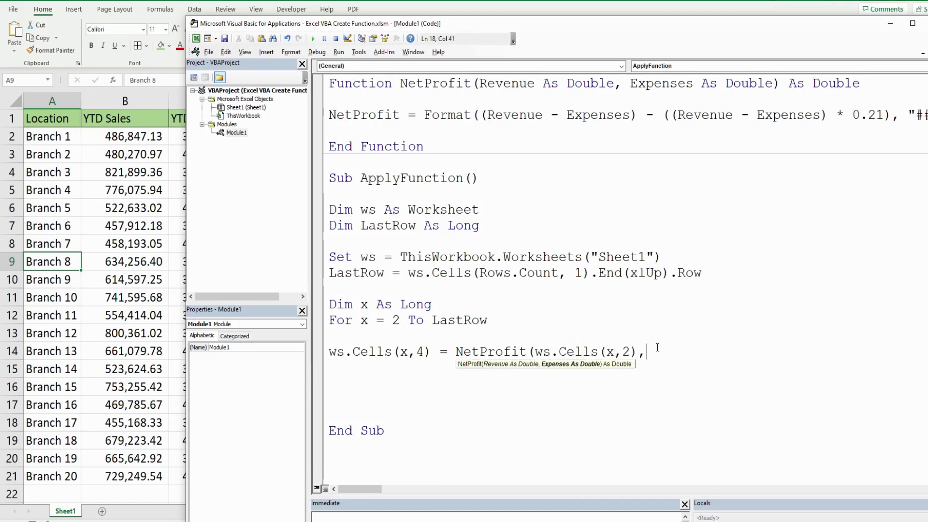
{"action": "type", "text": "ws.Cells(x,2)"}
{"action": "left_click", "coordinate": [740, 349]}
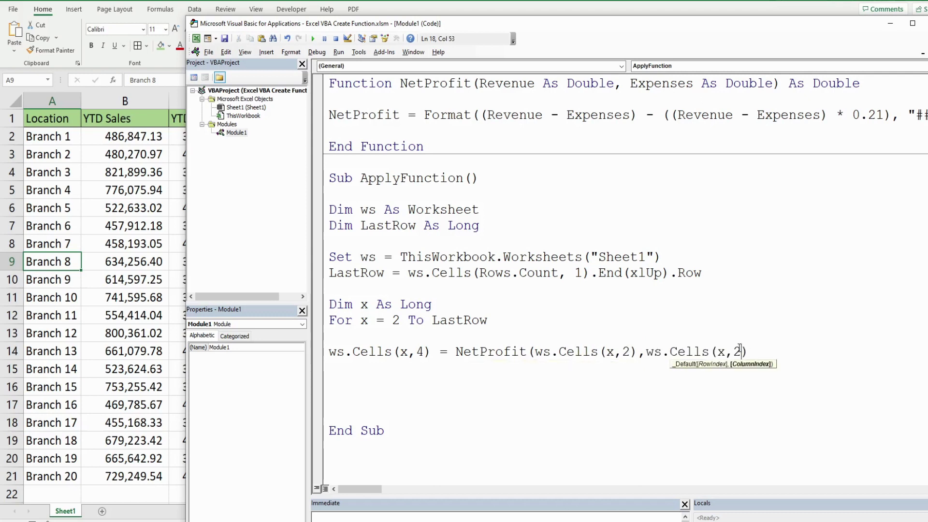
{"action": "key", "text": "BackSpace"}
{"action": "type", "text": "3"}
{"action": "key", "text": "Right"}
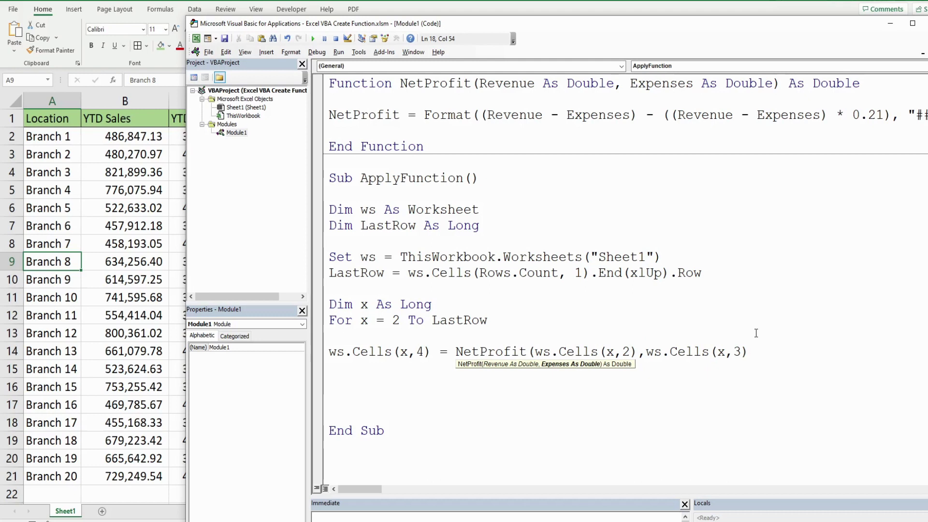
{"action": "type", "text": ")"}
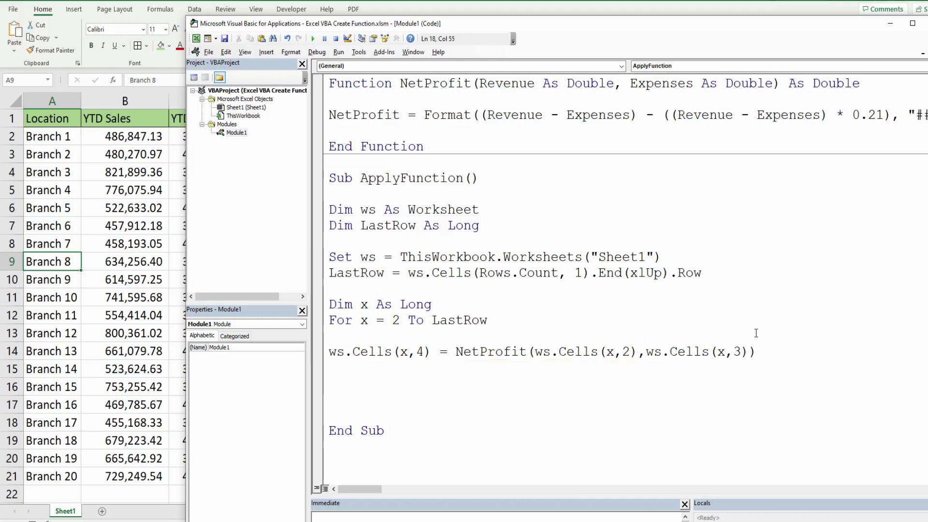
{"action": "key", "text": "Return"}
{"action": "key", "text": "Return"}
{"action": "type", "text": "N"}
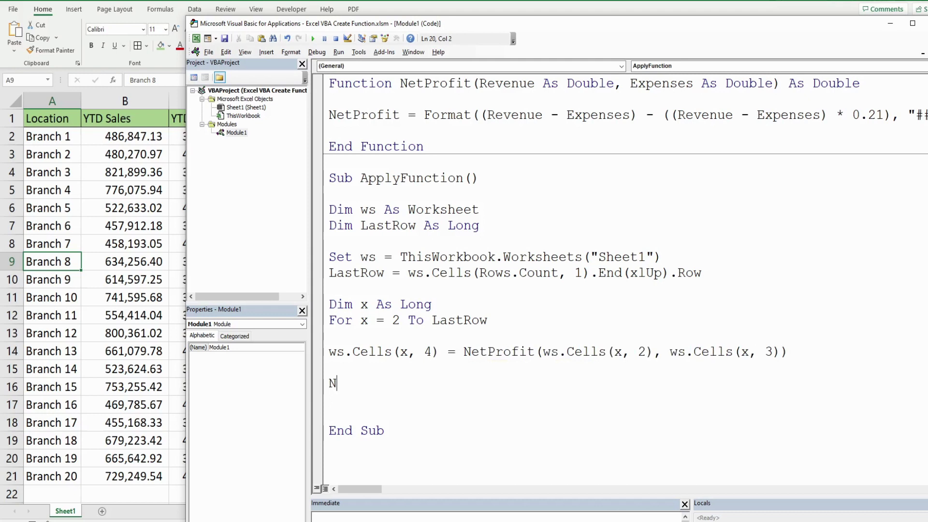
{"action": "type", "text": "ext x"}
Finish the loop with Next x and move the code window to reveal the Net Profit column
{"action": "key", "text": "Down"}
{"action": "left_click_drag", "start_coordinate": [187, 268], "coordinate": [326, 278]}
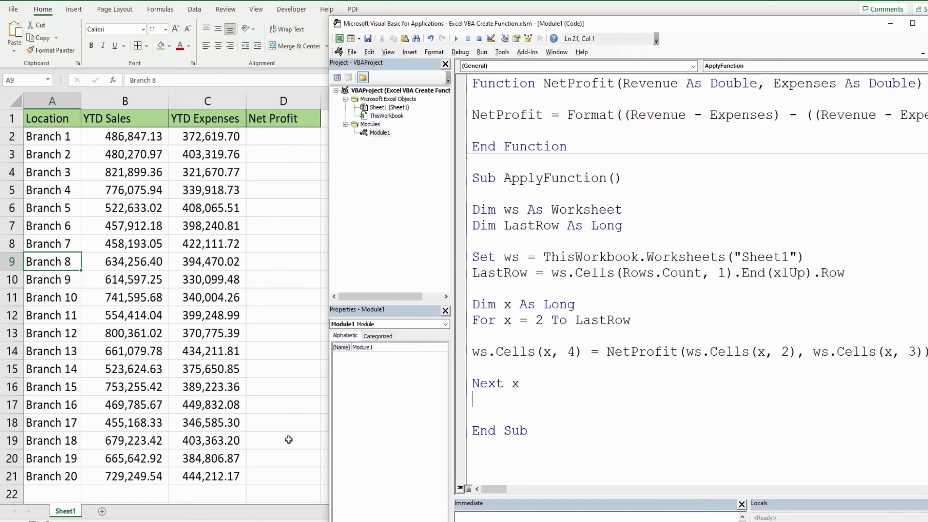
Run ApplyFunction to fill Net Profit for Branches 1-20, from 90,239.67 to 225,179.52
{"action": "left_click", "coordinate": [456, 38]}
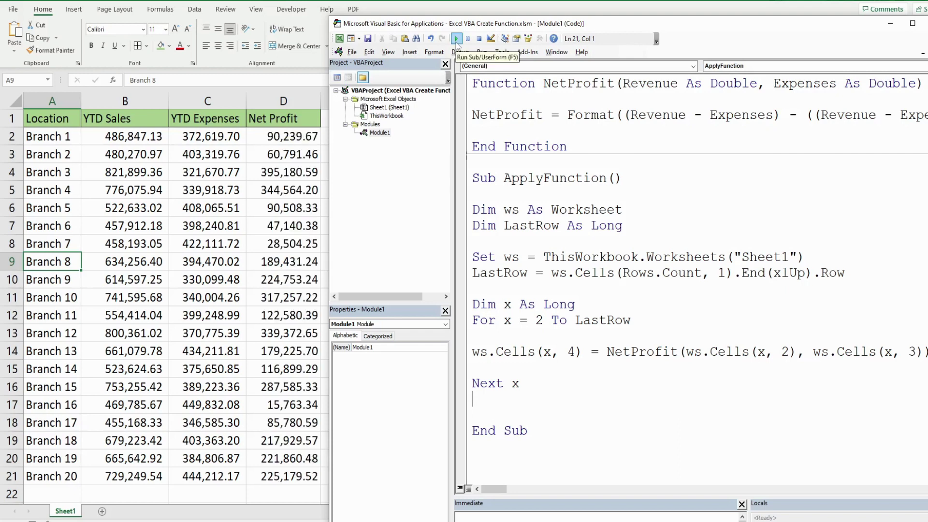